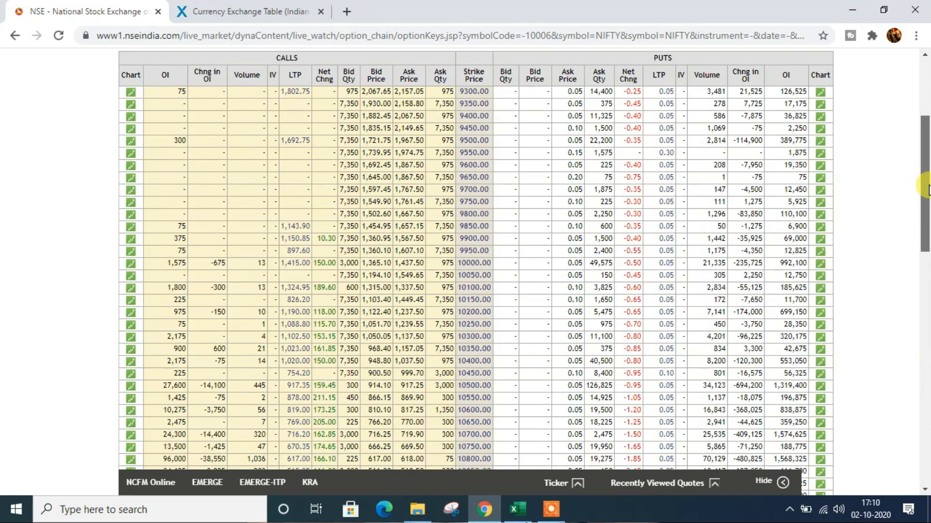
Look through the NIFTY option chain on the NSE page and the Indian Rupee exchange rates table on X-Rates.
scroll(923, 184, "down", 3)
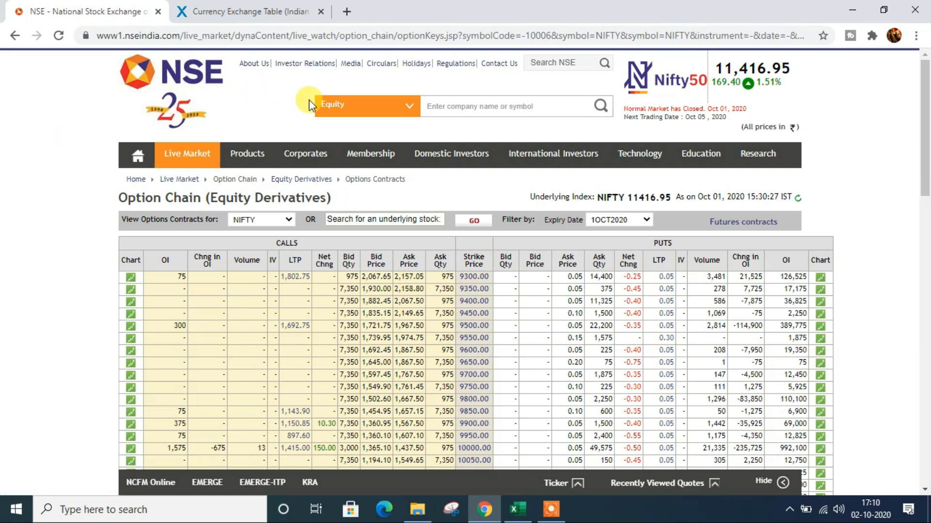
left_click_drag(928, 140, 929, 189)
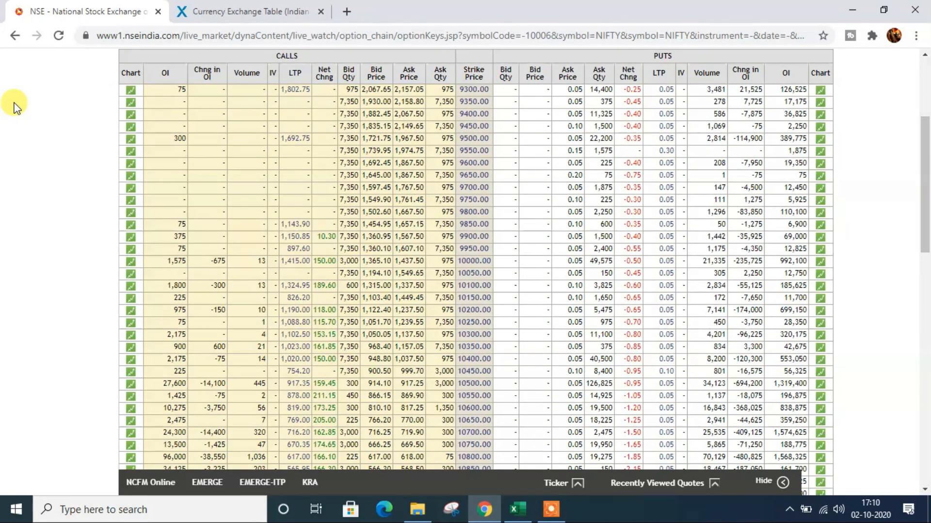
left_click(218, 12)
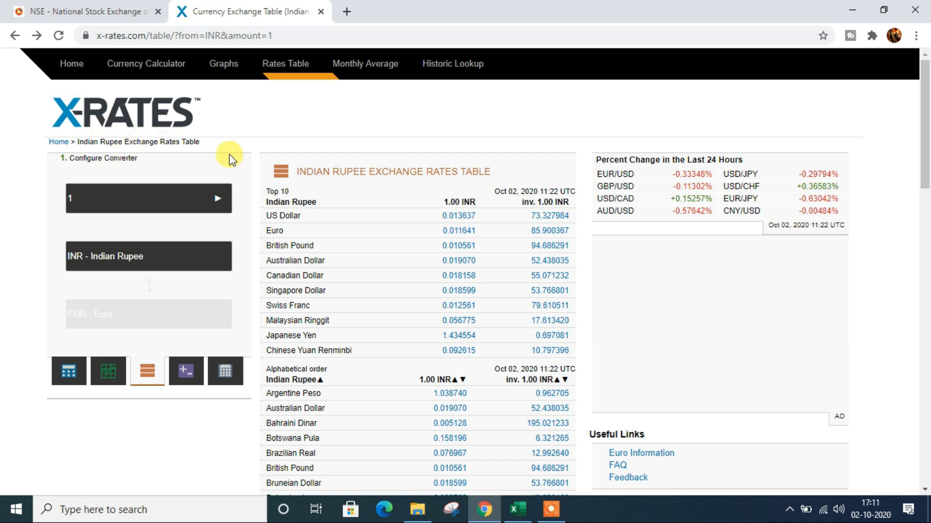
left_click_drag(922, 136, 926, 116)
scroll(394, 213, "down", 20)
scroll(385, 192, "up", 20)
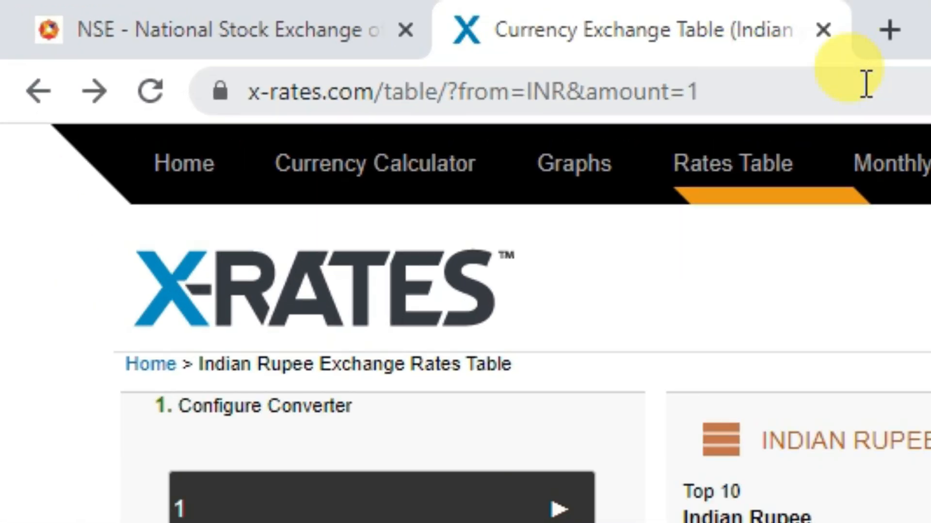
Copy the web address of the X-Rates Indian Rupee exchange rates table.
left_click(866, 83)
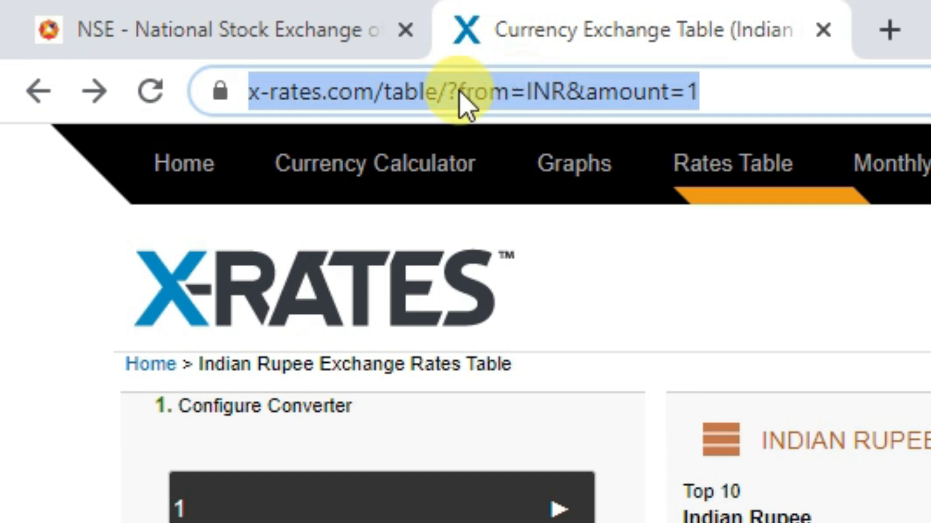
left_click(772, 84)
left_click_drag(897, 83, 216, 99)
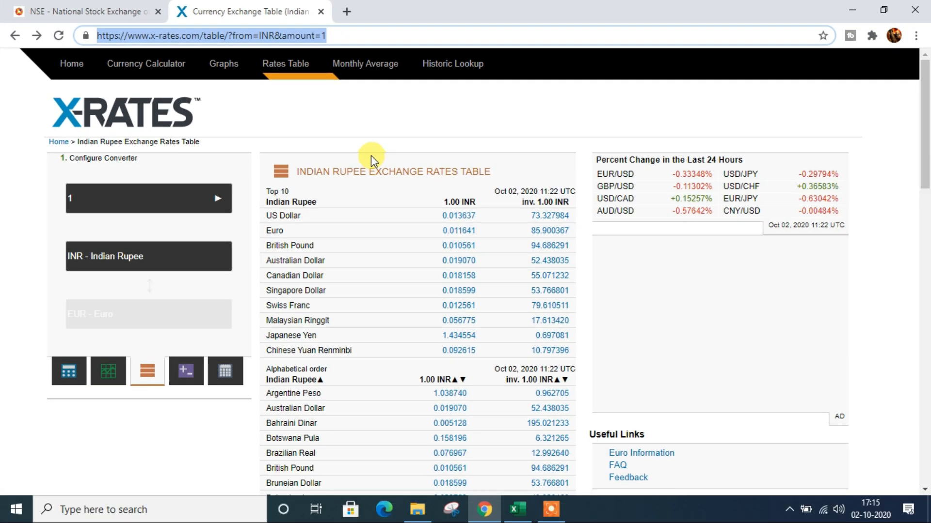
key("ctrl+c")
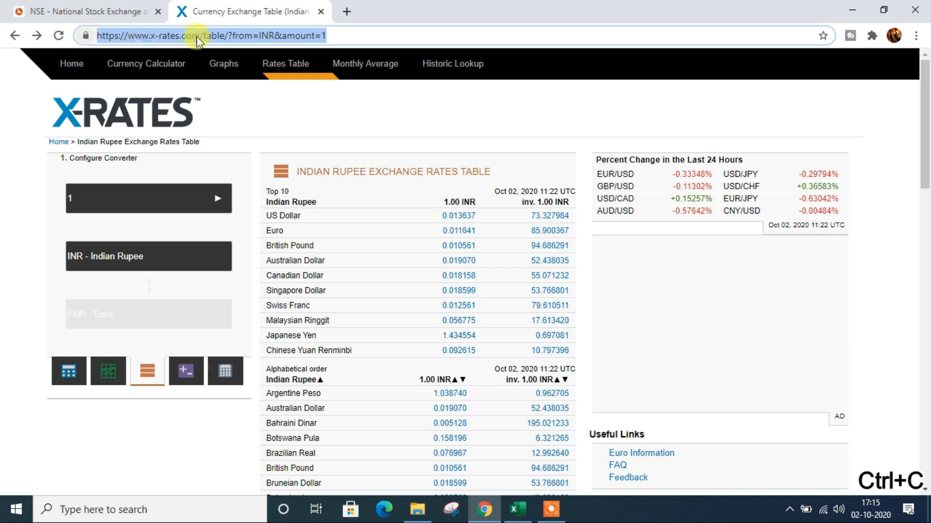
left_click(353, 35)
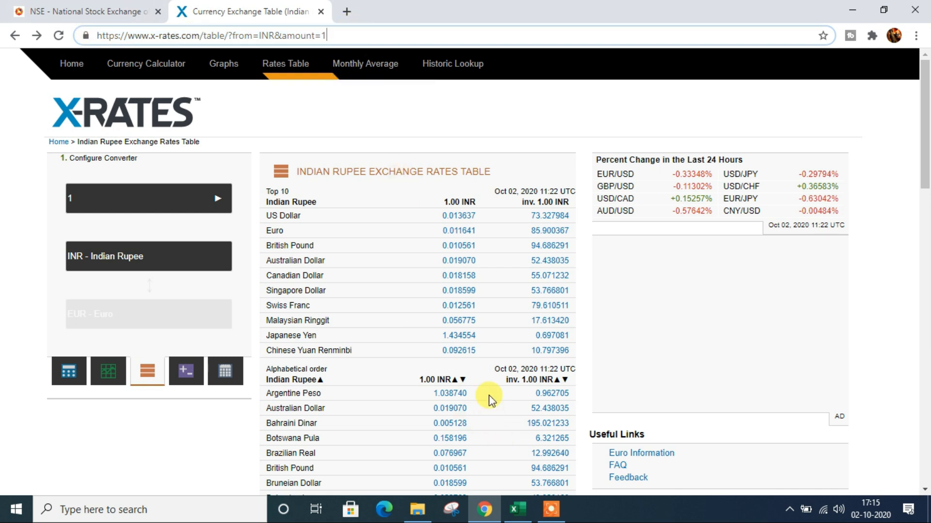
Switch to Excel and start a new web query for external data, letting scripts keep running on its start page.
left_click(516, 515)
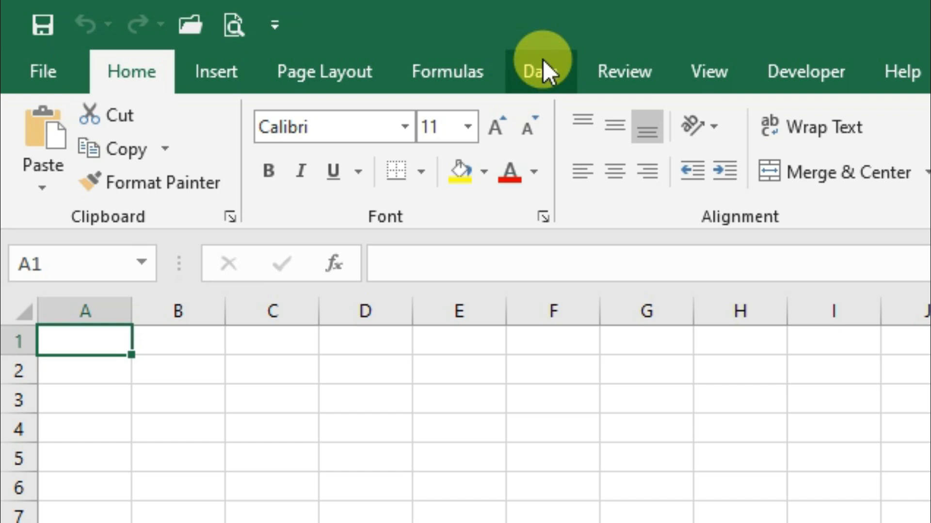
left_click(542, 71)
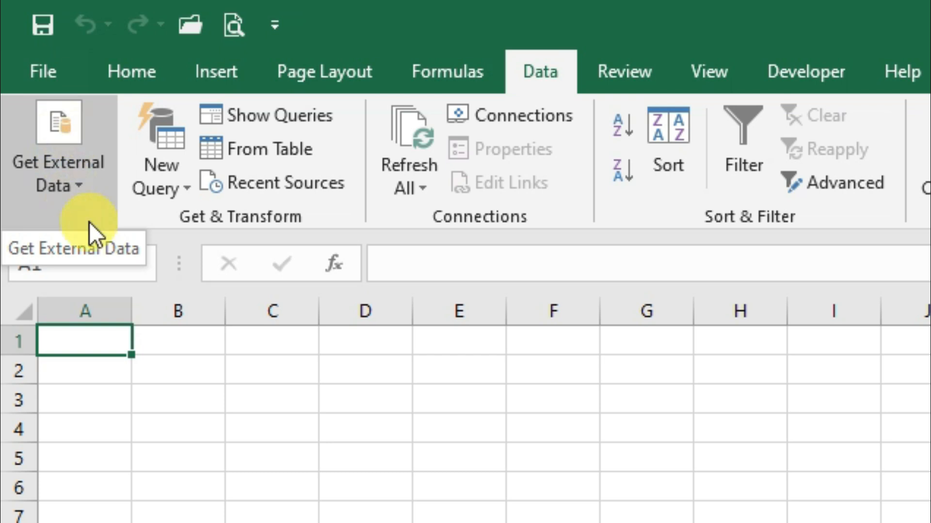
left_click(78, 187)
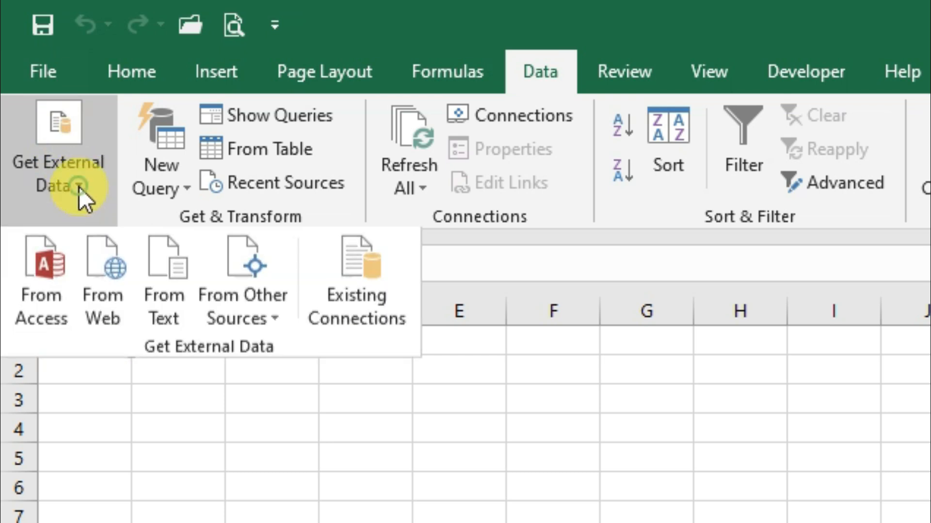
left_click(101, 269)
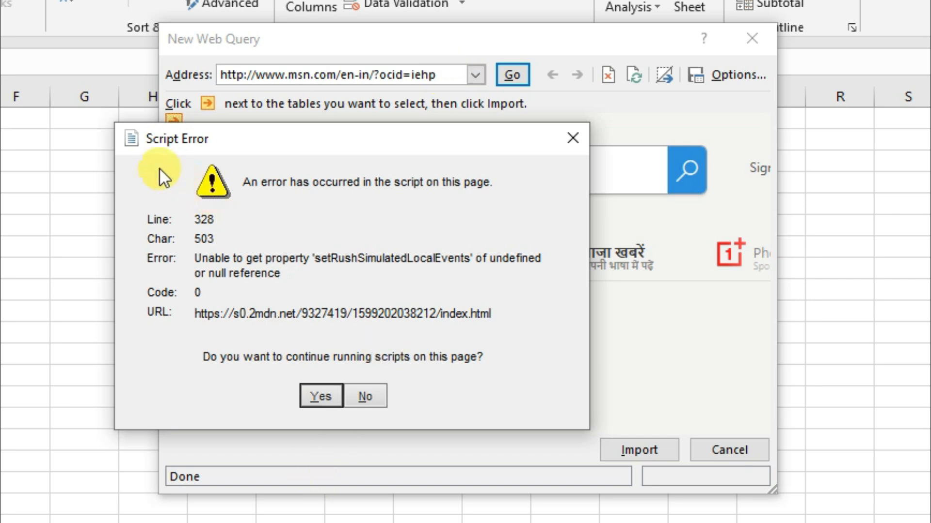
left_click(318, 395)
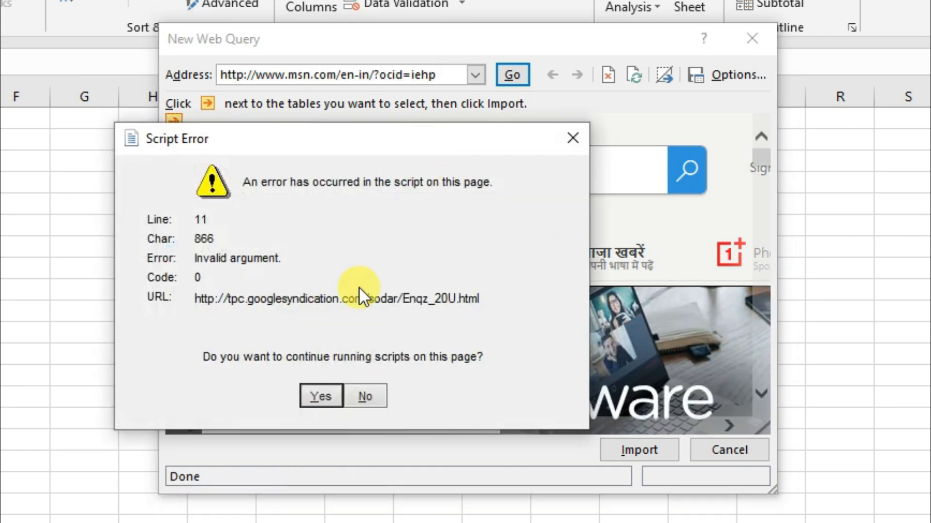
left_click(319, 396)
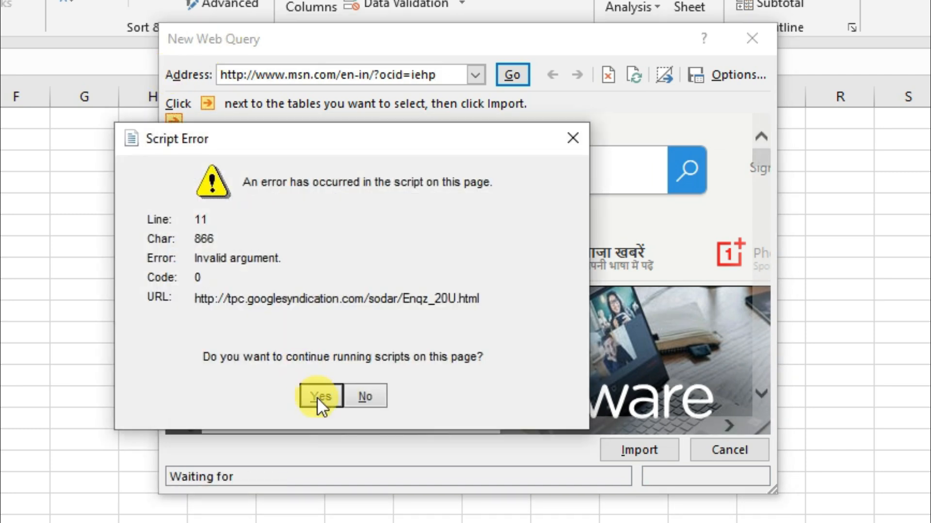
left_click(318, 397)
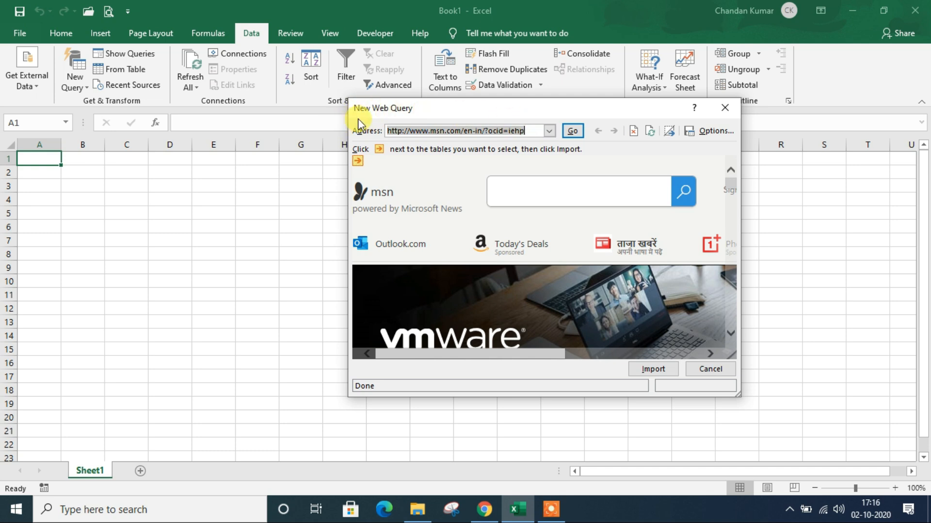
left_click_drag(347, 109, 2, 103)
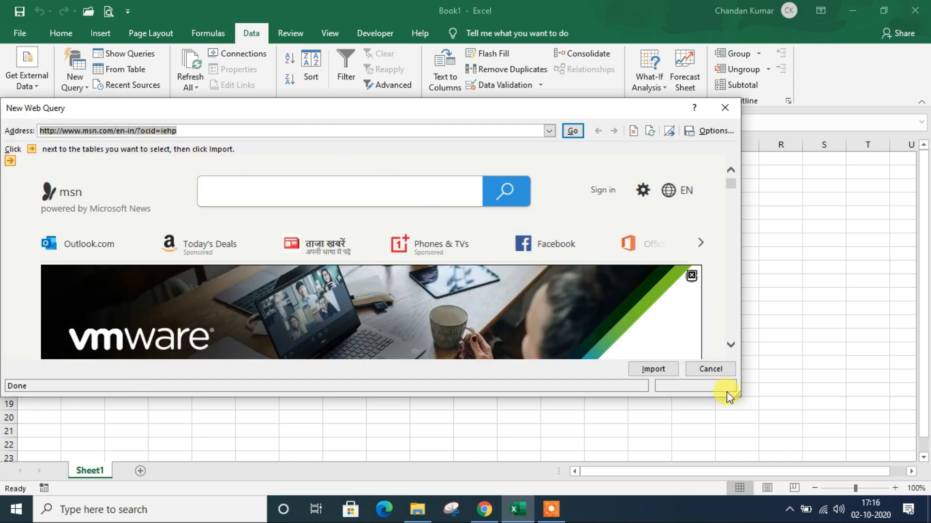
left_click_drag(740, 397, 734, 481)
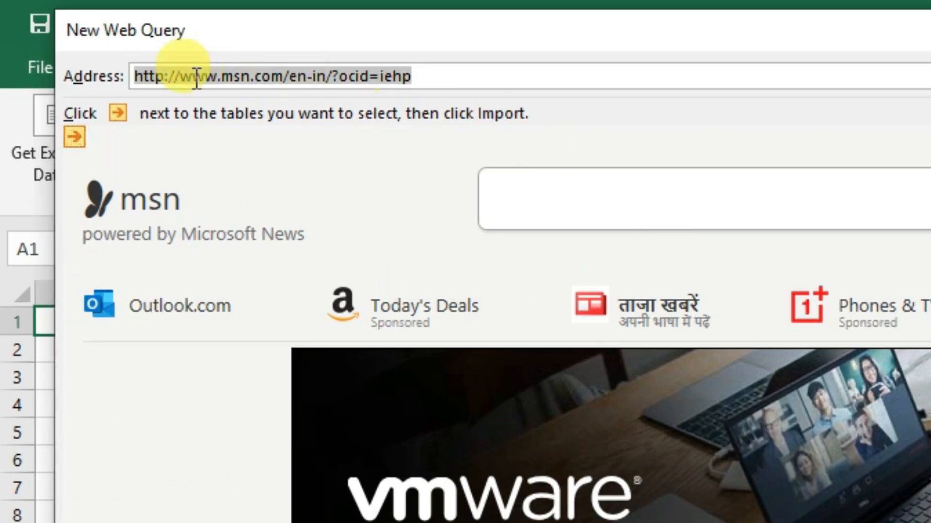
left_click(525, 73)
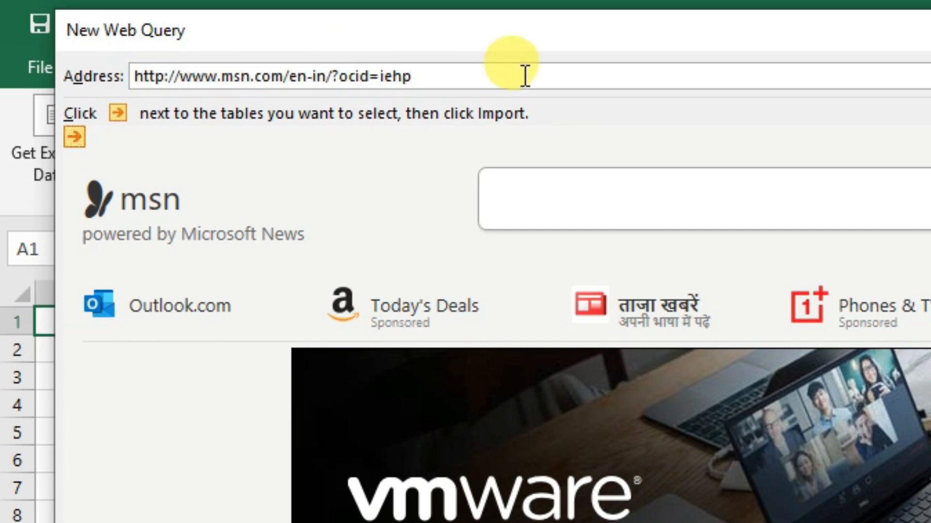
key("BackSpace")
key("BackSpace")
key("BackSpace")
key("BackSpace")
key("BackSpace")
key("BackSpace")
key("BackSpace")
key("BackSpace")
key("BackSpace")
key("BackSpace")
key("BackSpace")
key("BackSpace")
key("BackSpace")
key("BackSpace")
key("BackSpace")
key("BackSpace")
key("BackSpace")
key("BackSpace")
key("BackSpace")
key("BackSpace")
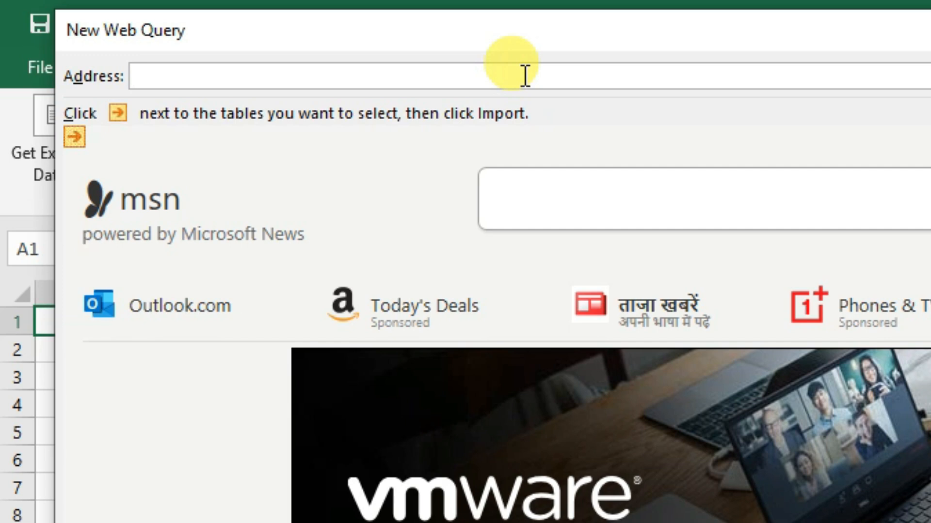
key("ctrl+v")
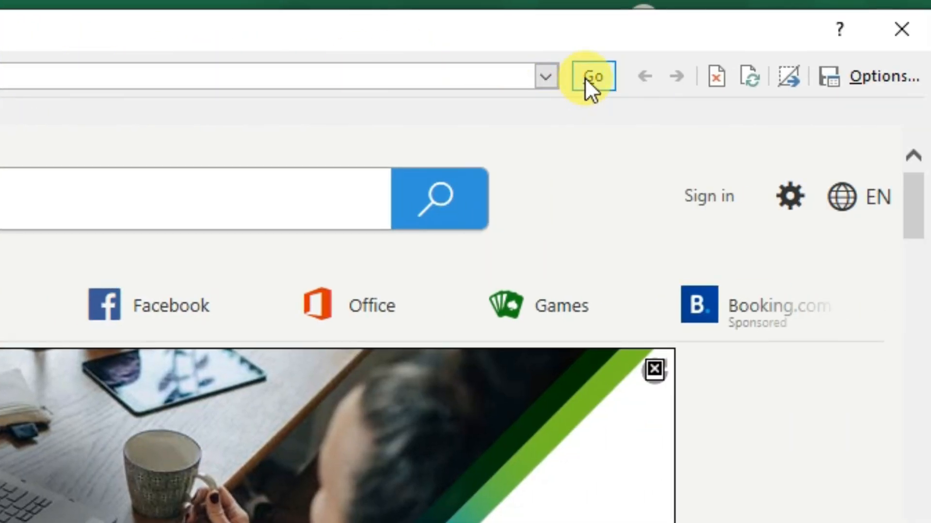
left_click(586, 76)
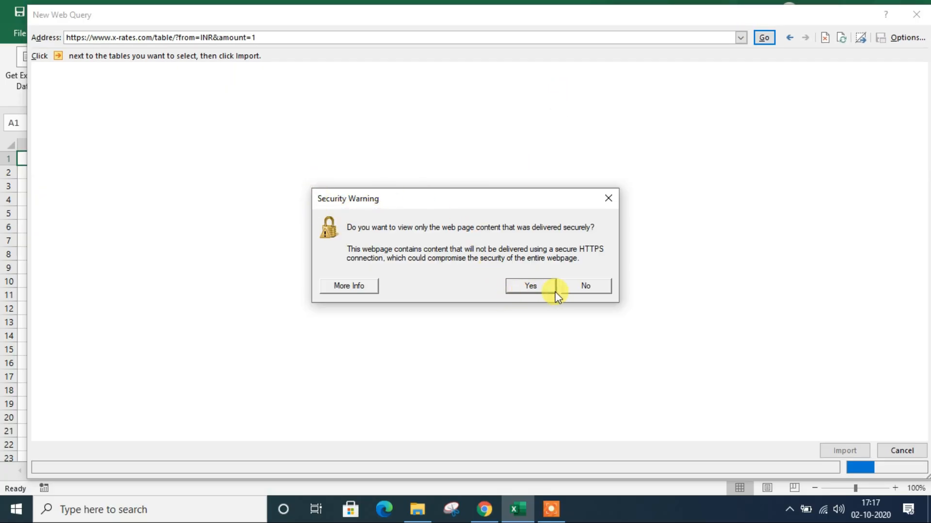
Restrict the X-Rates page to securely delivered content and allow its scripts to continue running.
left_click(541, 286)
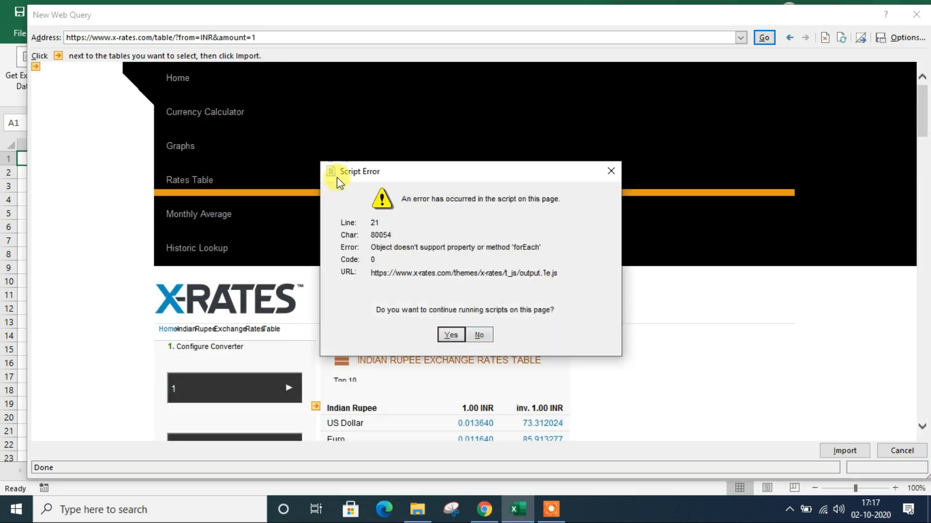
left_click(453, 335)
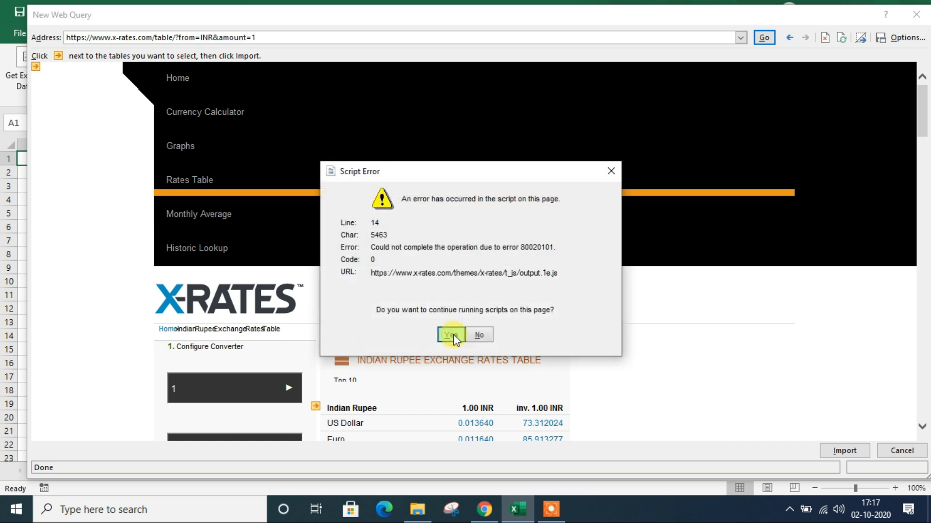
left_click(451, 335)
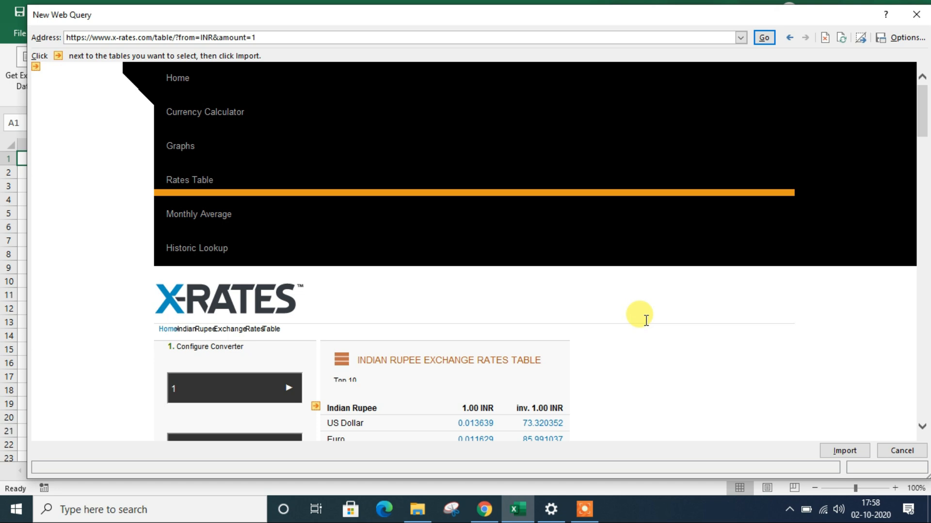
Mark both Indian Rupee rate tables, the top 10 and the alphabetical one, for import from the X-Rates page.
scroll(646, 320, "down", 5)
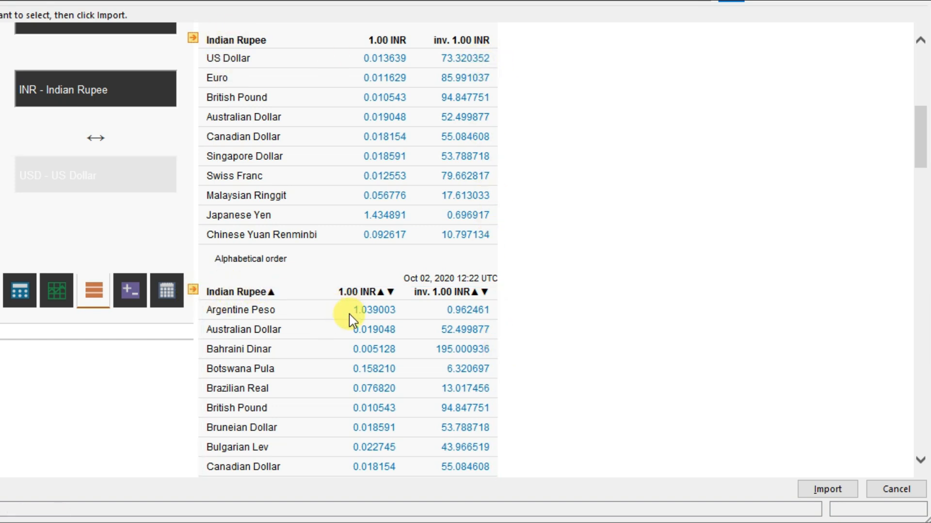
scroll(352, 335, "down", 20)
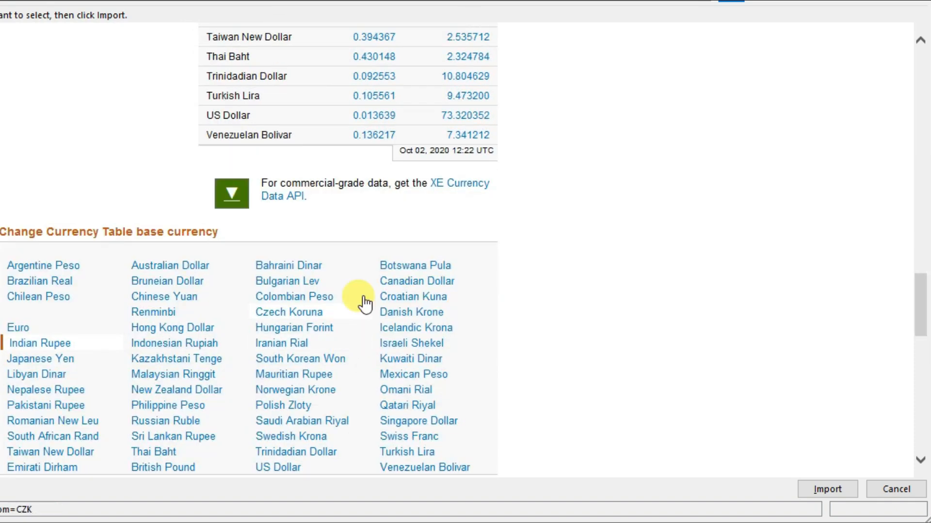
scroll(363, 301, "up", 7)
scroll(388, 296, "up", 15)
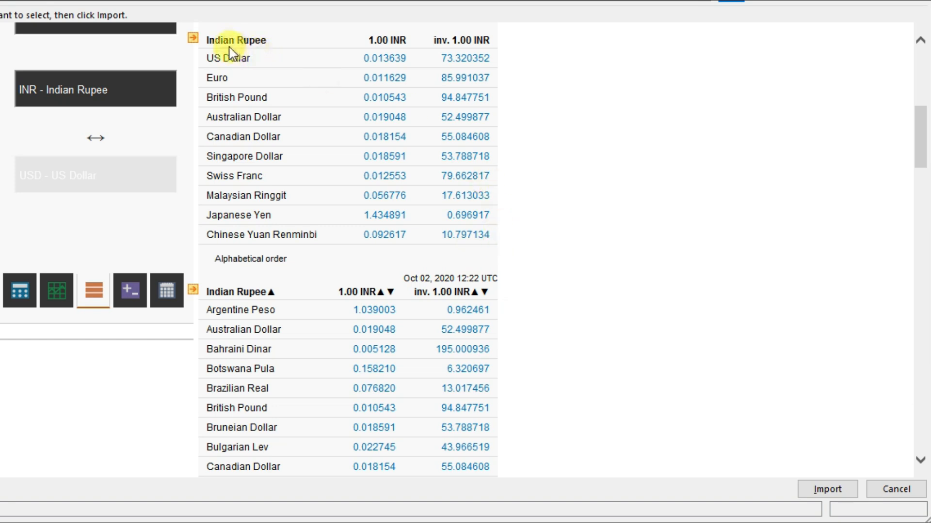
left_click(194, 39)
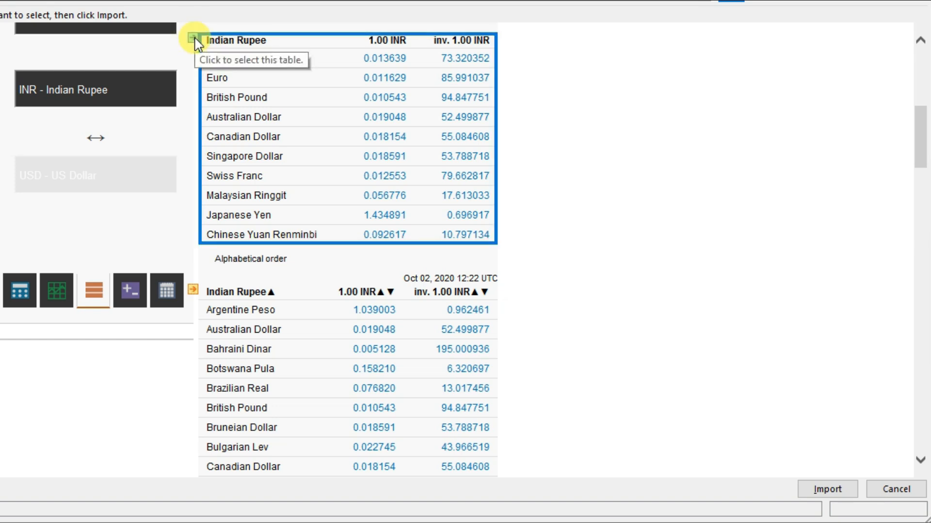
left_click(193, 39)
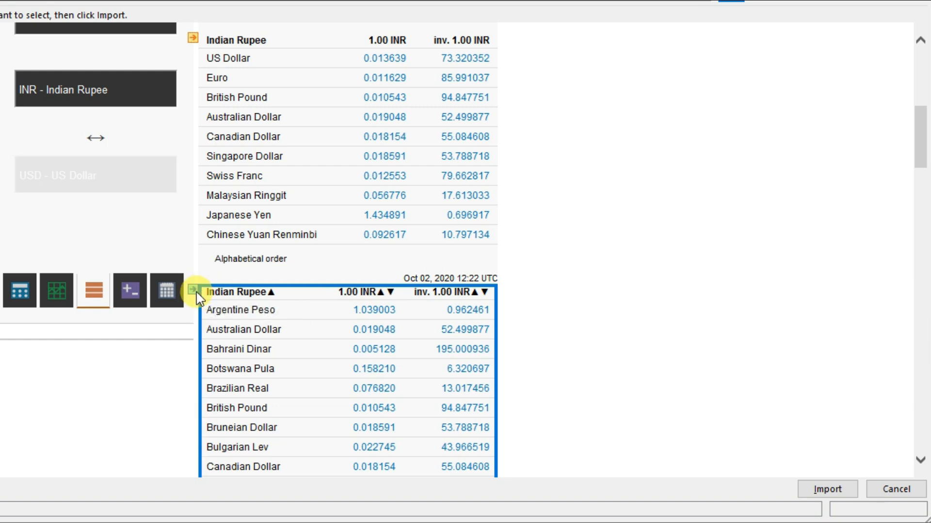
left_click(197, 294)
left_click(194, 291)
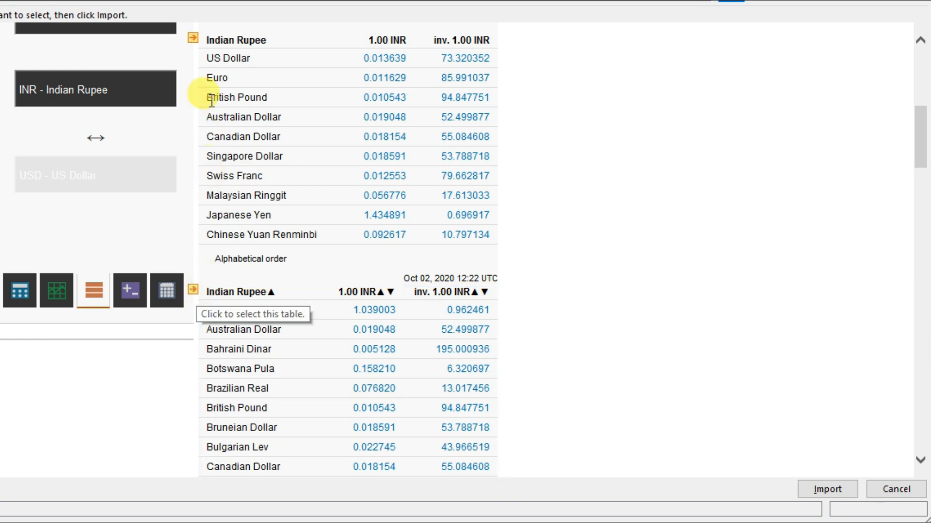
left_click(194, 39)
left_click(194, 40)
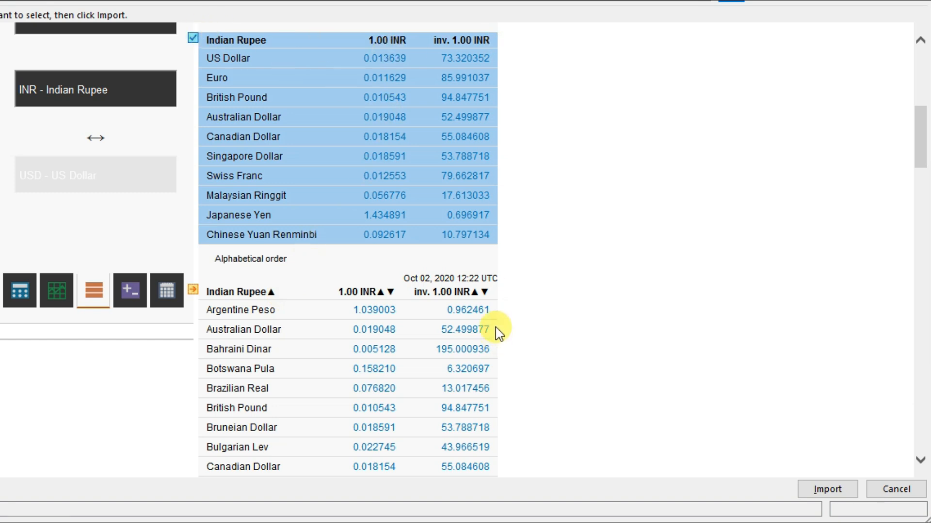
left_click(194, 292)
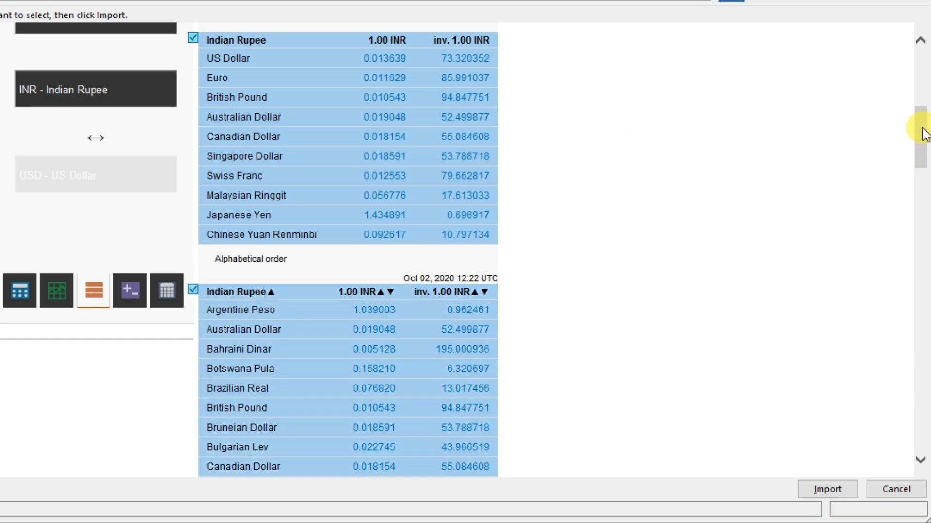
Import the marked X-Rates tables into the existing worksheet, starting at cell A1.
scroll(924, 155, "down", 3)
left_click_drag(924, 153, 926, 303)
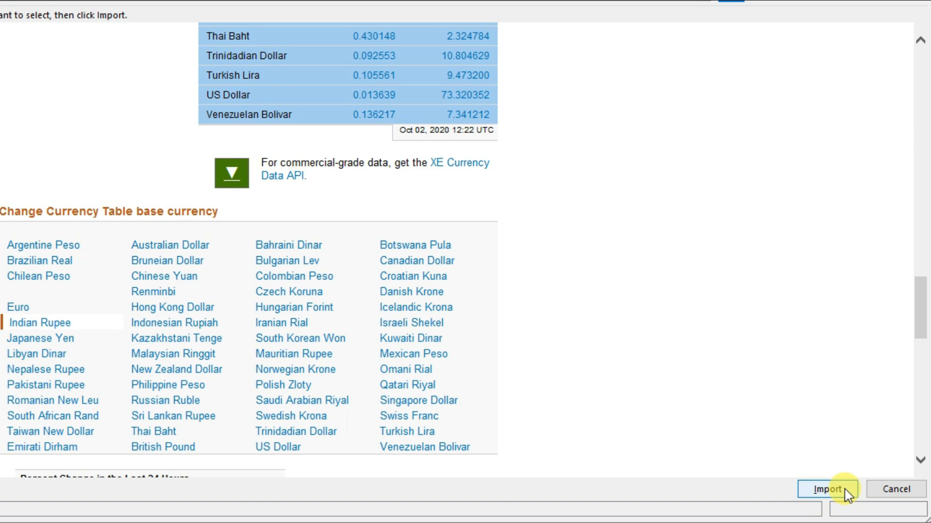
left_click(827, 489)
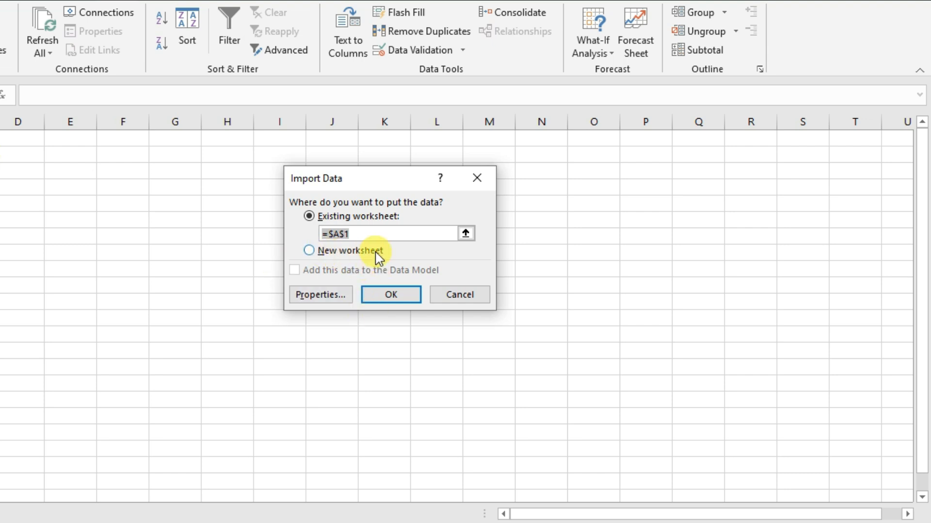
left_click(309, 251)
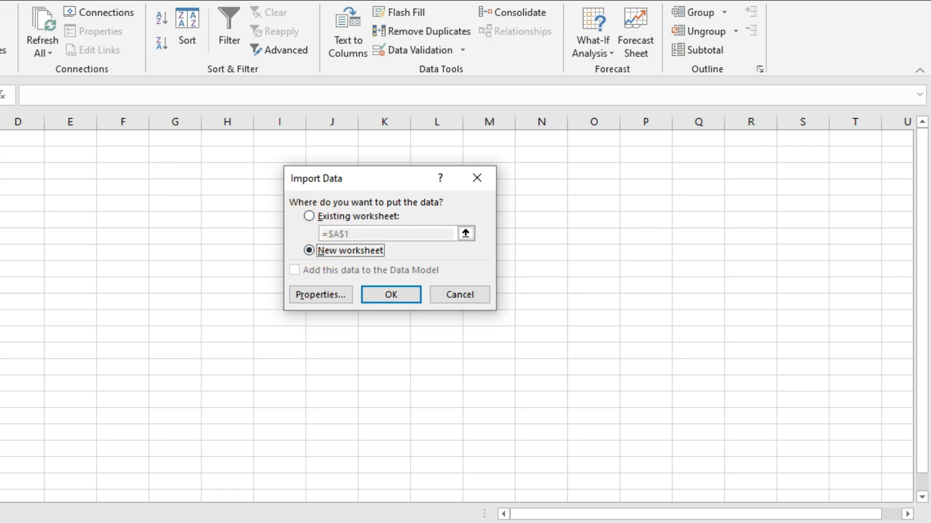
left_click(309, 217)
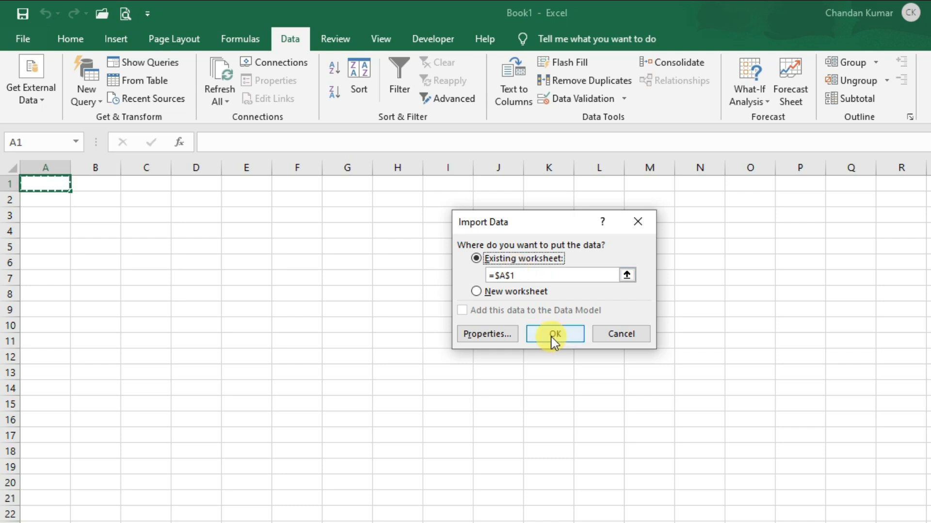
left_click(555, 335)
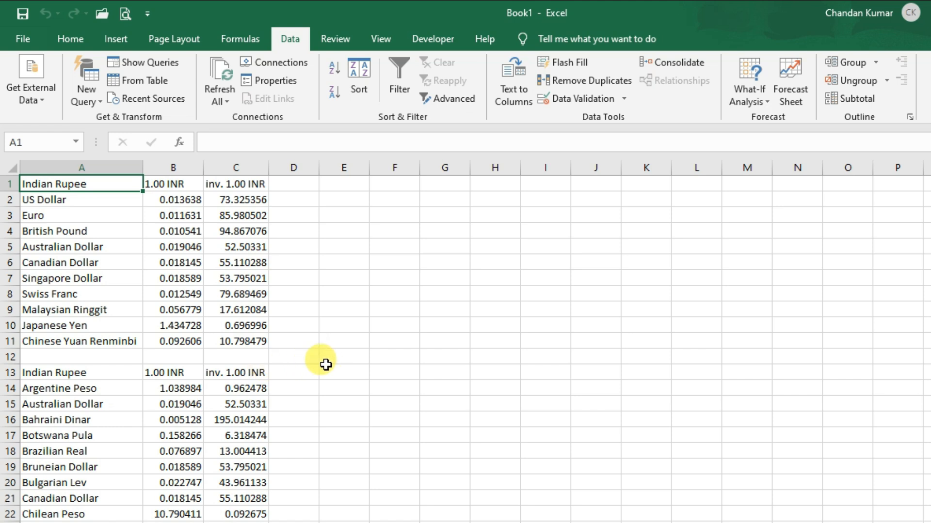
Apply all borders to the top 10 rate table in A1:C11 and bold its header row.
scroll(183, 328, "up", 2)
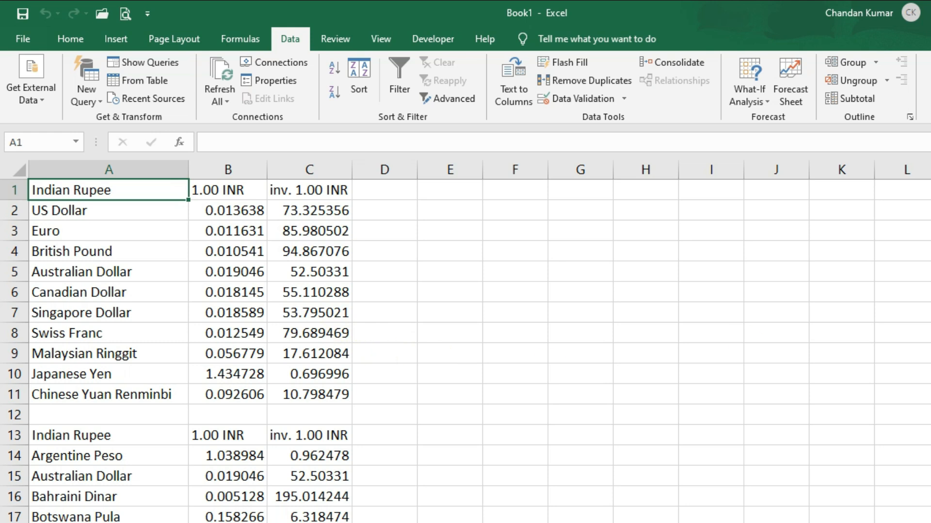
scroll(388, 354, "down", 4)
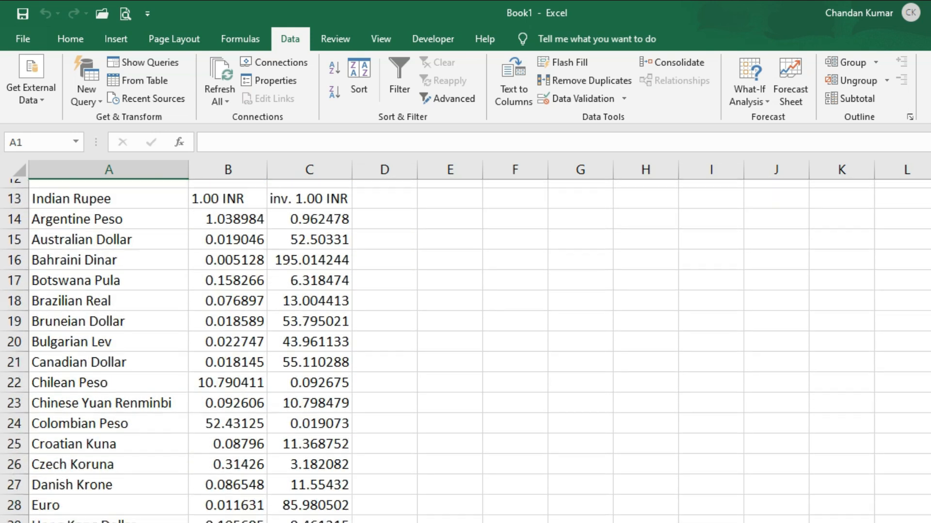
scroll(466, 351, "down", 9)
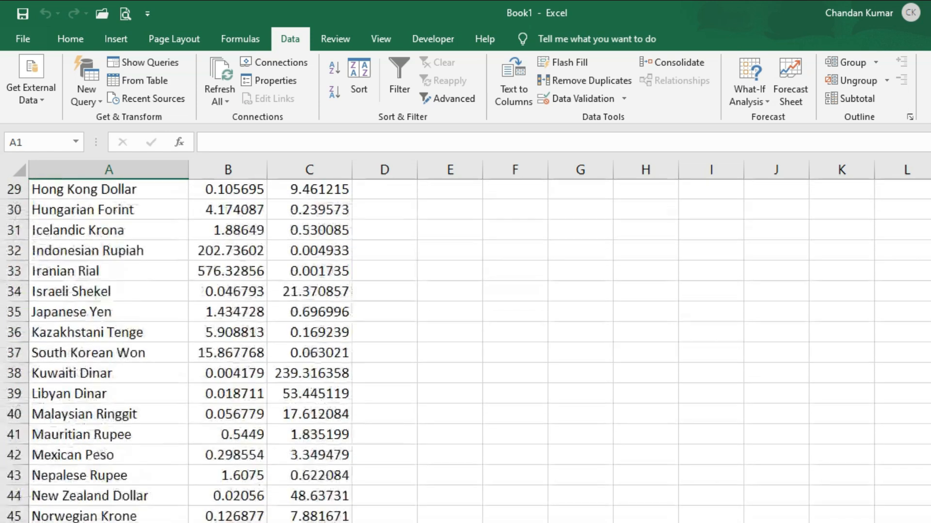
scroll(465, 351, "down", 4)
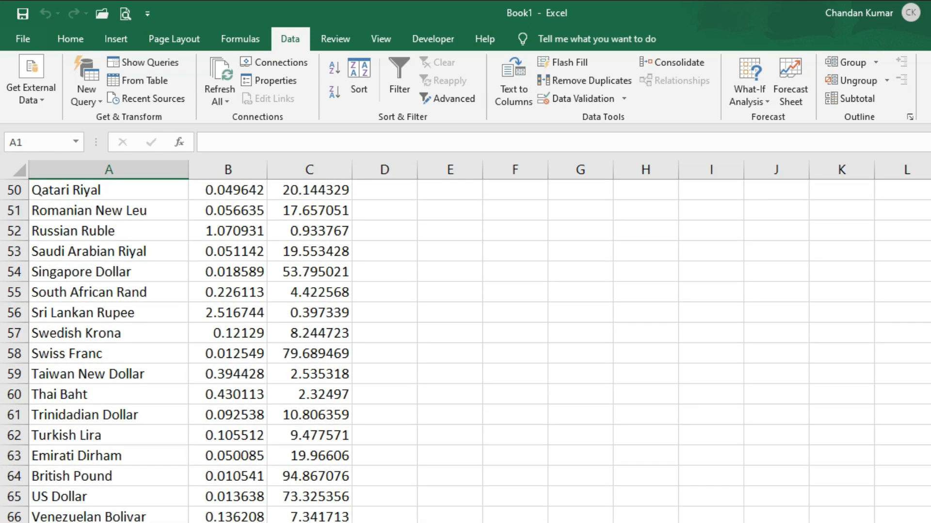
scroll(465, 351, "up", 16)
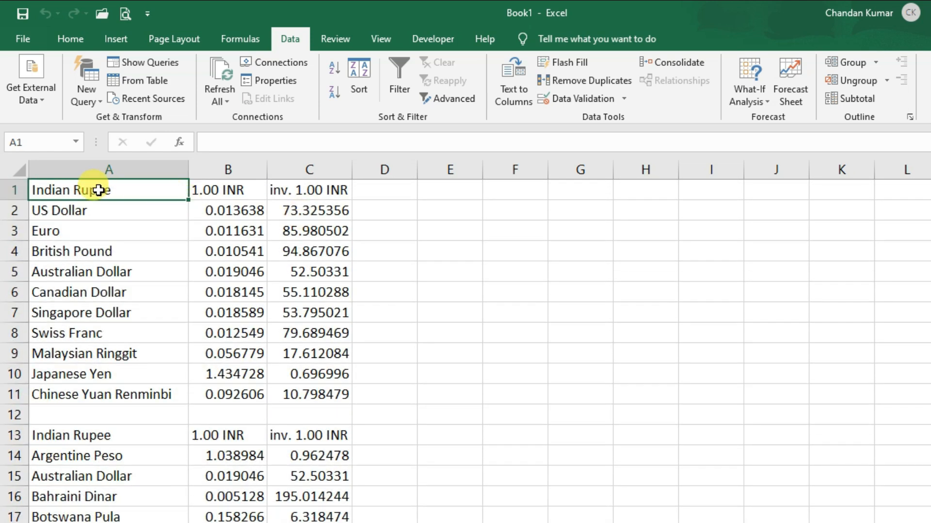
left_click_drag(92, 189, 307, 395)
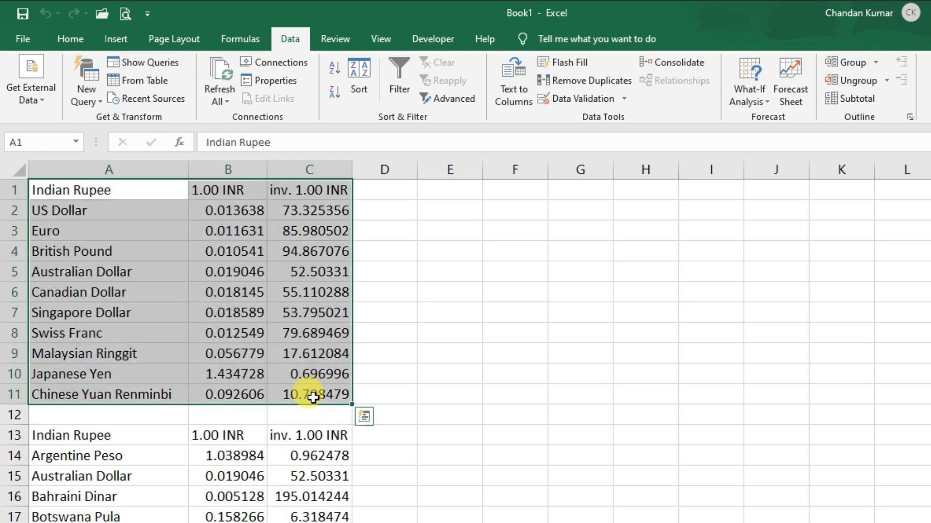
left_click(66, 34)
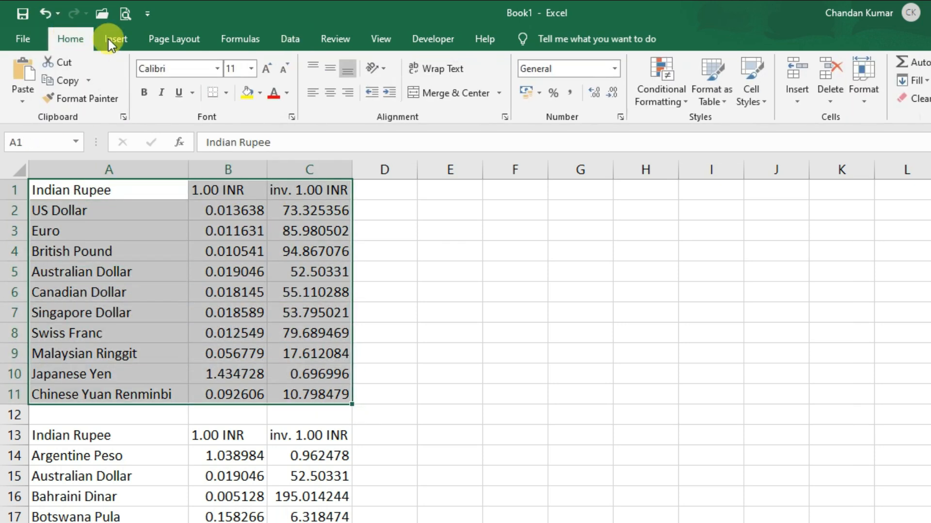
left_click(226, 93)
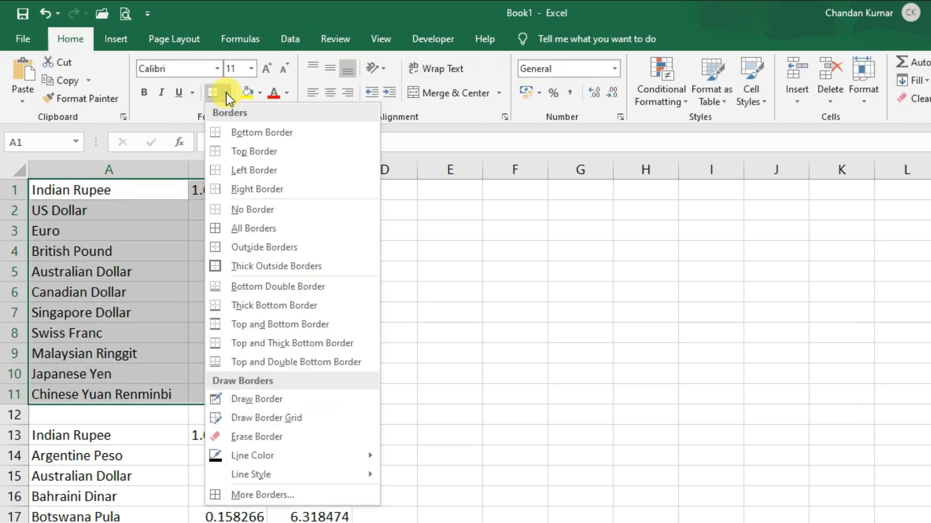
left_click(251, 230)
left_click_drag(115, 191, 299, 200)
key("ctrl+b")
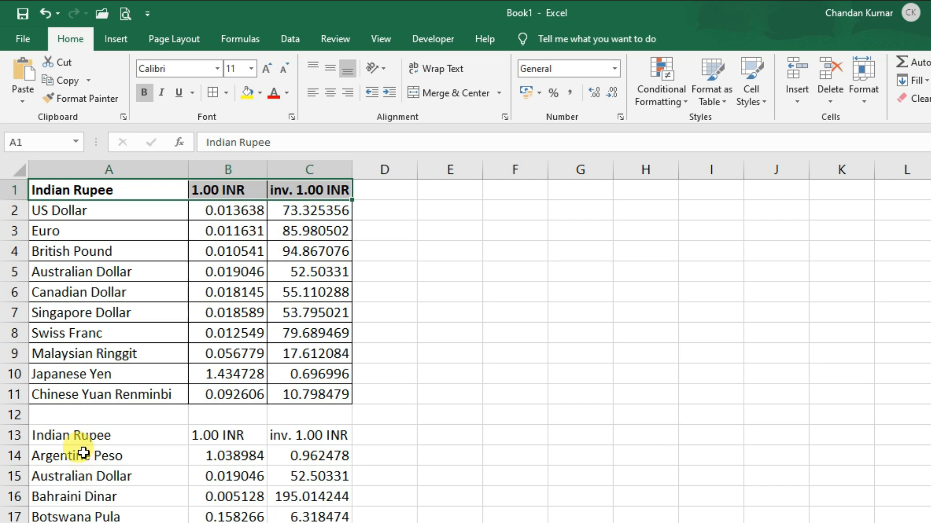
Apply all borders to the alphabetical rate table in A13:C66 and bold its header row.
left_click(102, 437)
left_click_drag(83, 436, 301, 482)
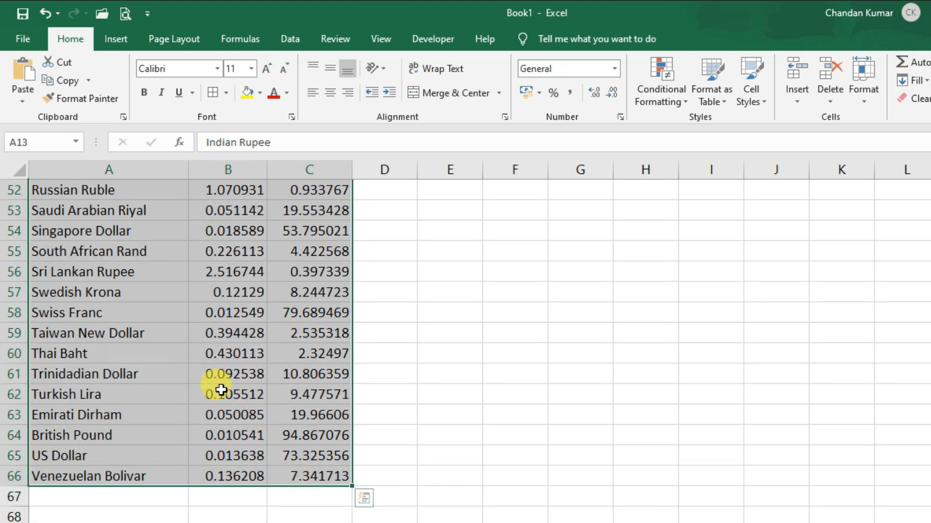
scroll(219, 389, "up", 17)
left_click(213, 91)
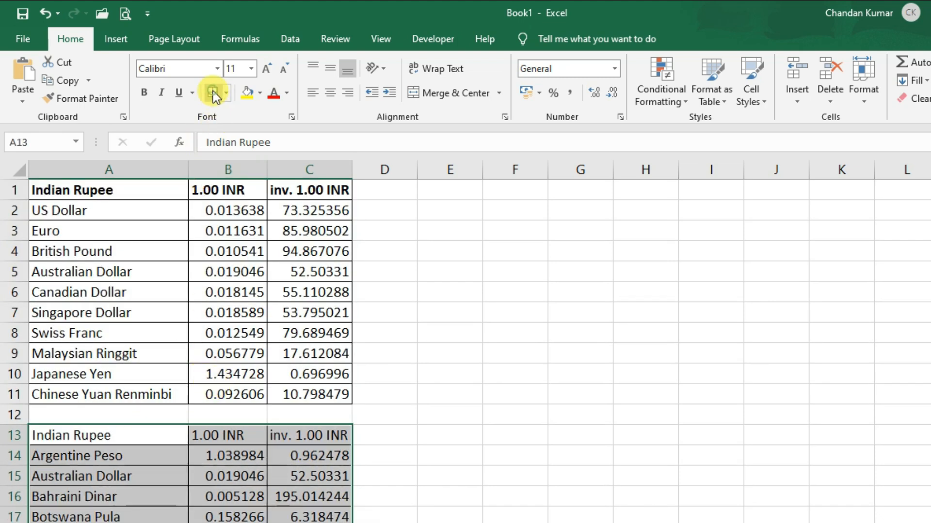
left_click(239, 436)
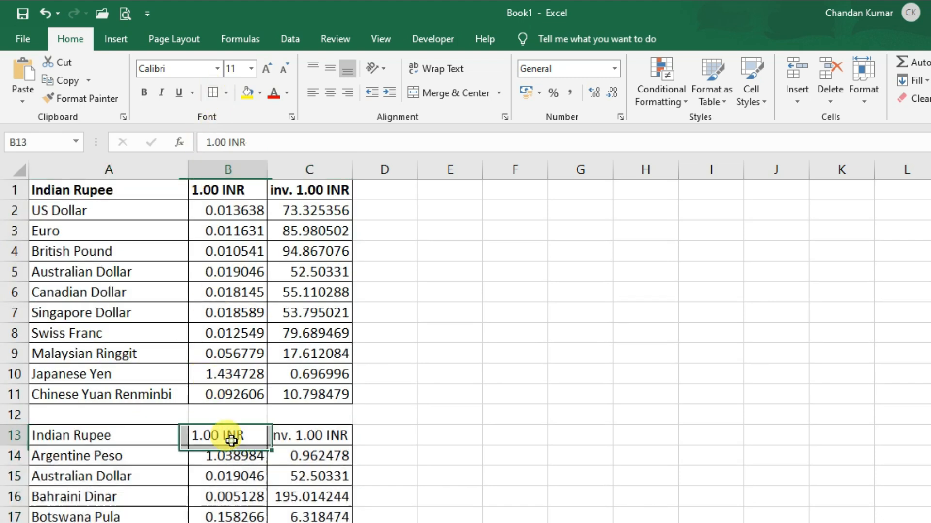
left_click(107, 438)
left_click_drag(154, 434, 284, 436)
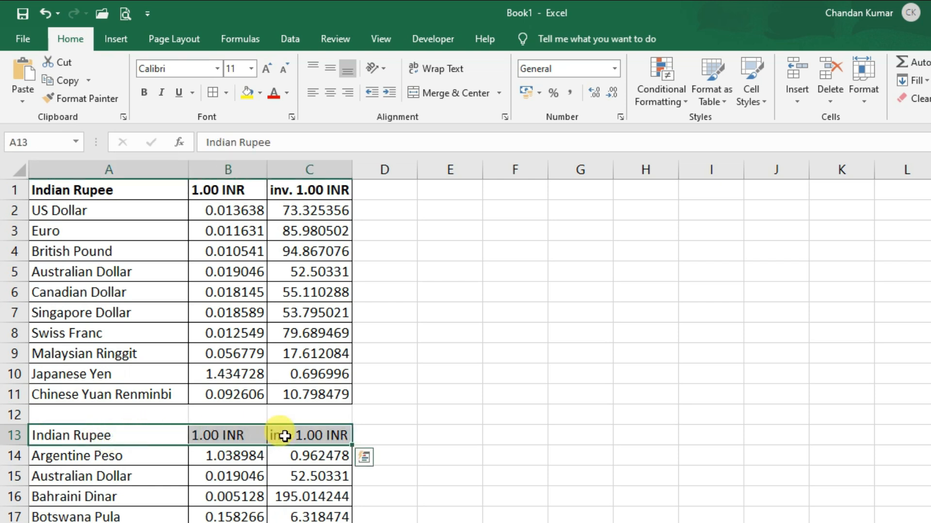
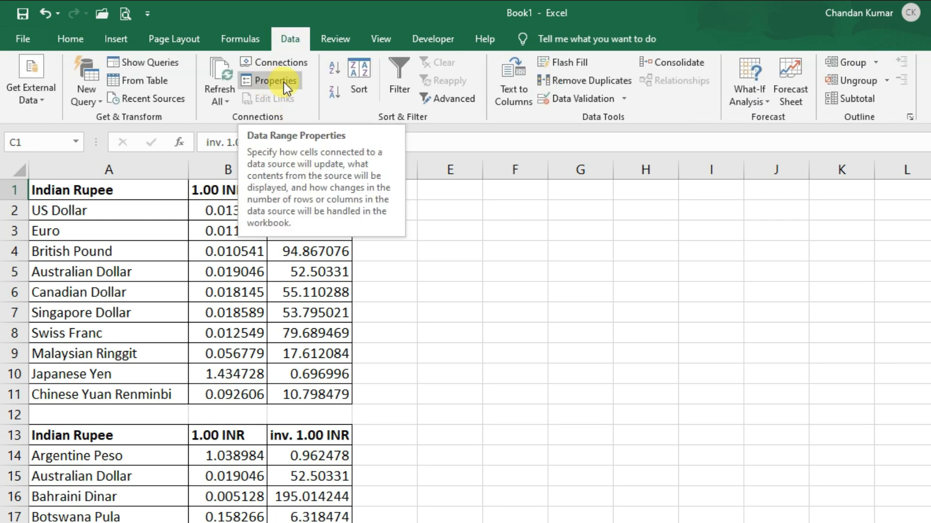
In the external data range properties, enable periodic refresh and set its interval to 1 minute.
left_click(284, 82)
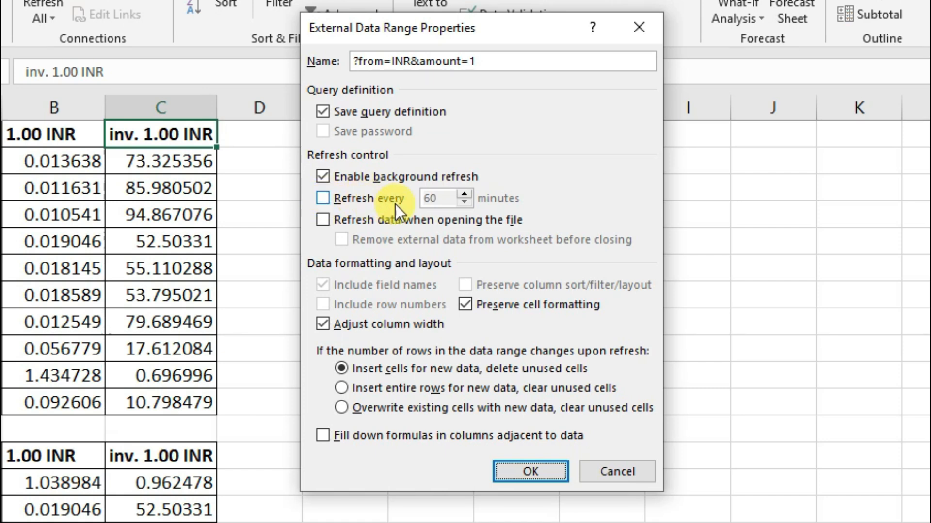
left_click(327, 199)
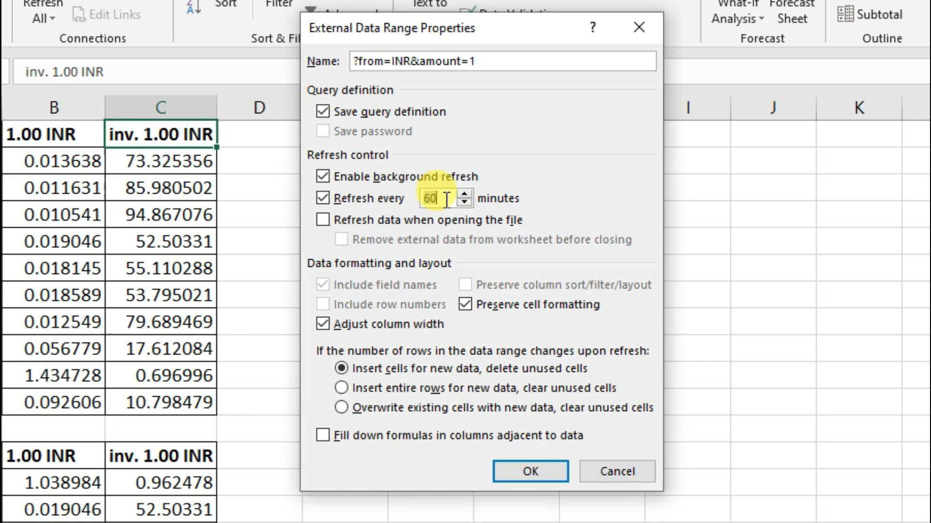
key("BackSpace")
key("BackSpace")
type("1")
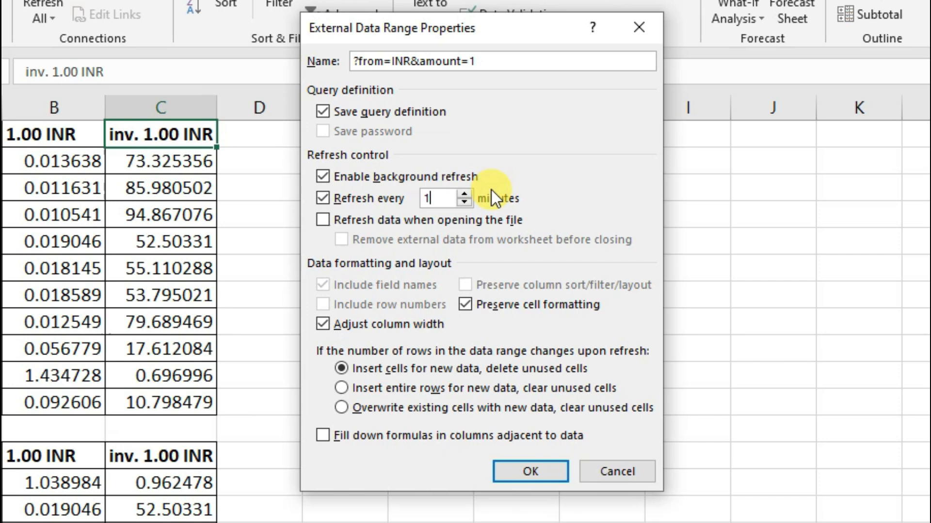
Try refresh intervals of 15 and 60 minutes, and restore the 1-minute interval.
type("5")
key("BackSpace")
key("BackSpace")
type("60")
key("BackSpace")
key("BackSpace")
type("1")
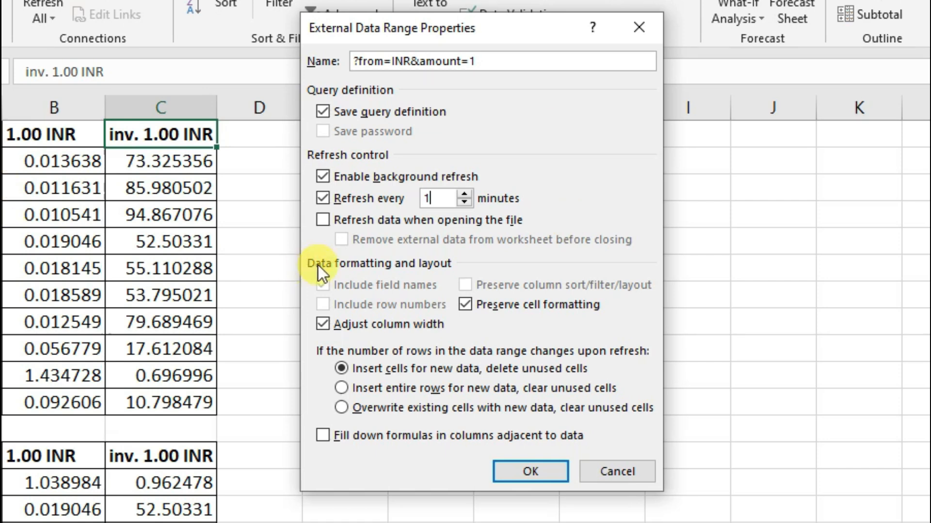
Turn on refreshing the data when opening the file and apply the external data range properties.
left_click(321, 221)
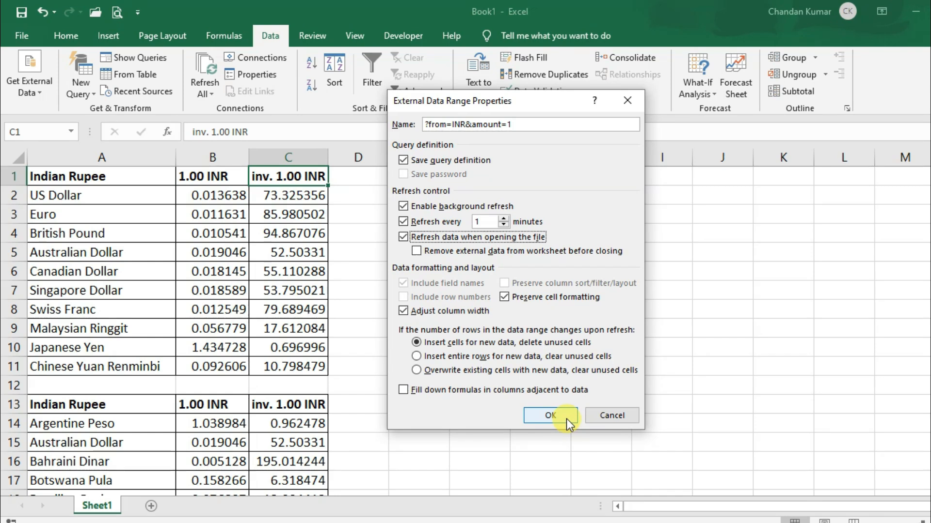
left_click(566, 419)
left_click(263, 221)
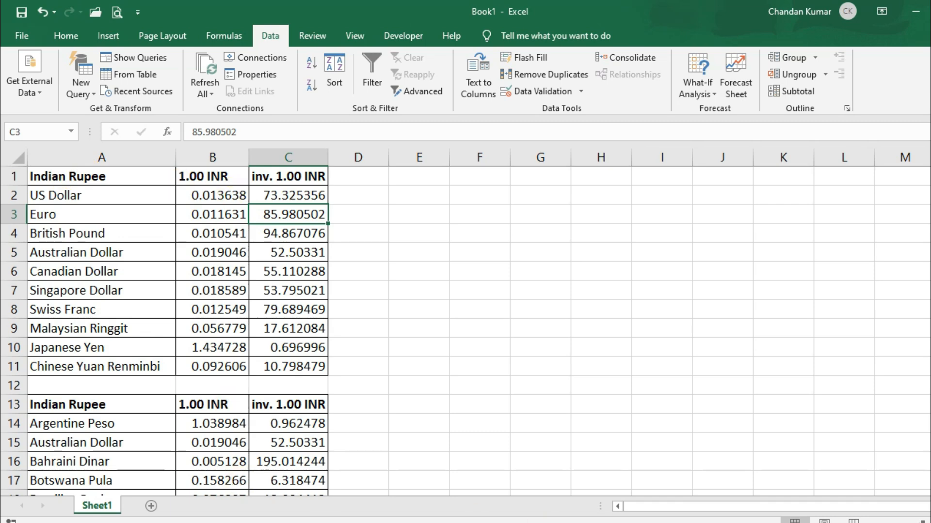
Switch to Chrome and bring up the NSE Option Chain (Equity Derivatives) page.
left_click(291, 522)
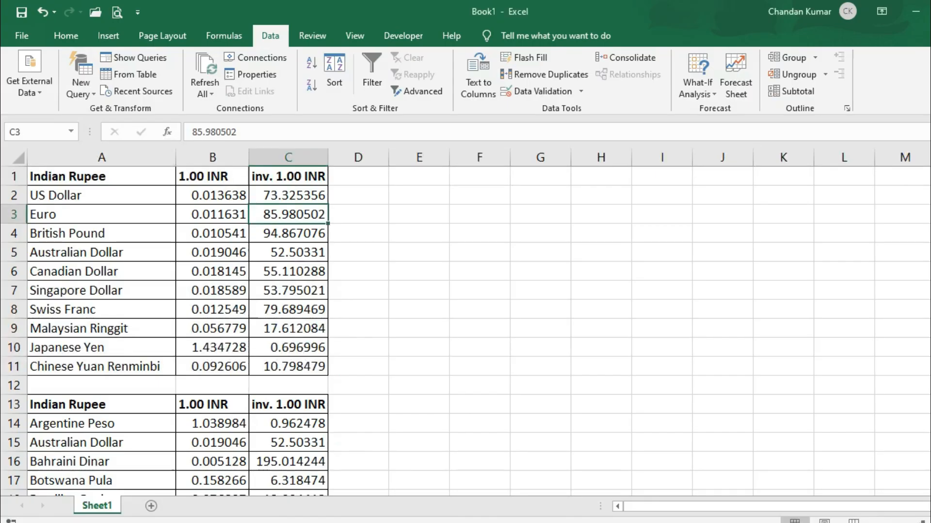
left_click(485, 522)
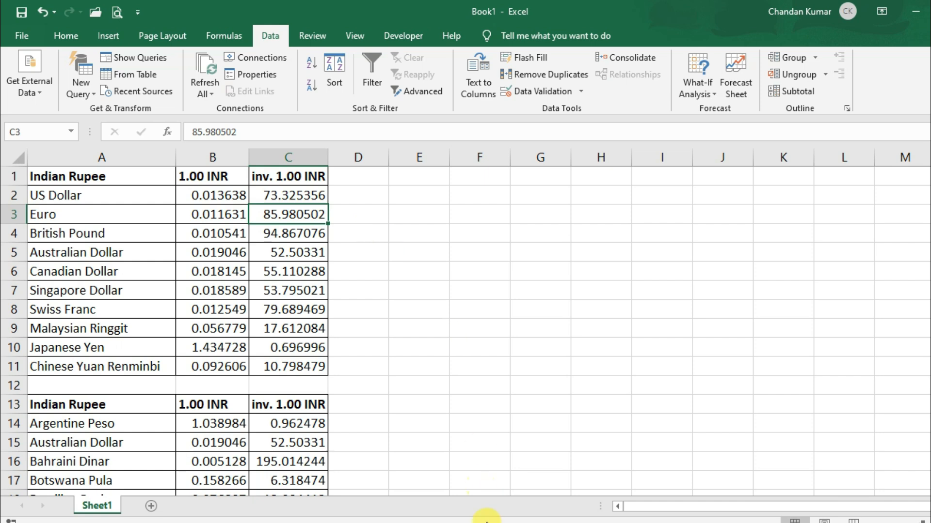
left_click(522, 522)
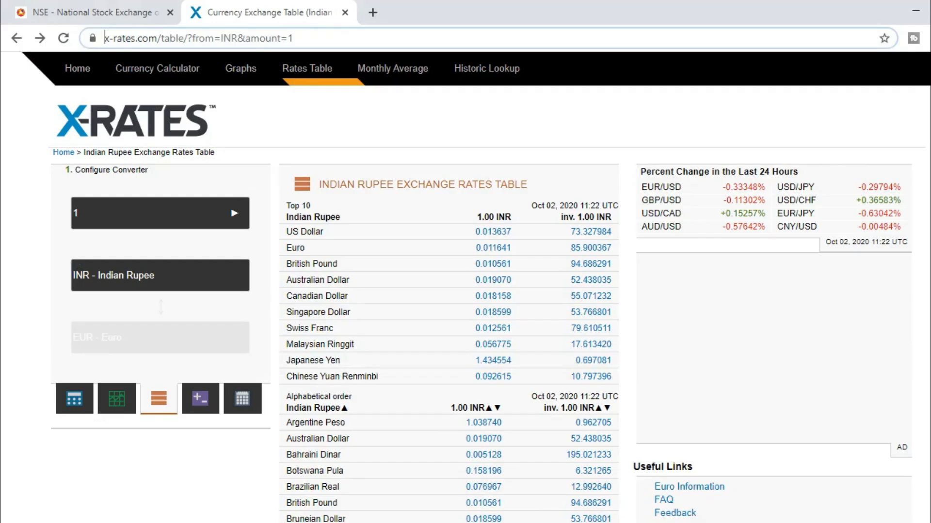
left_click(141, 12)
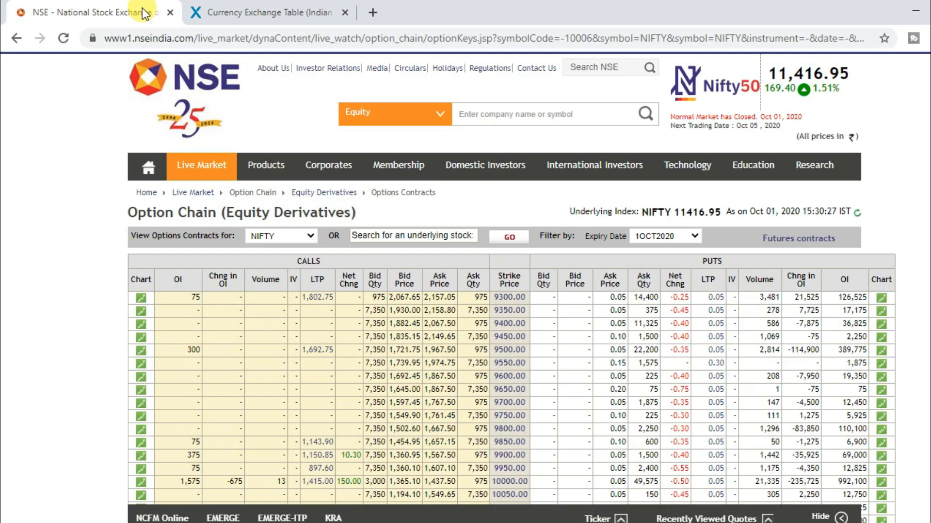
left_click(164, 38)
left_click(247, 6)
left_click(245, 34)
left_click(75, 7)
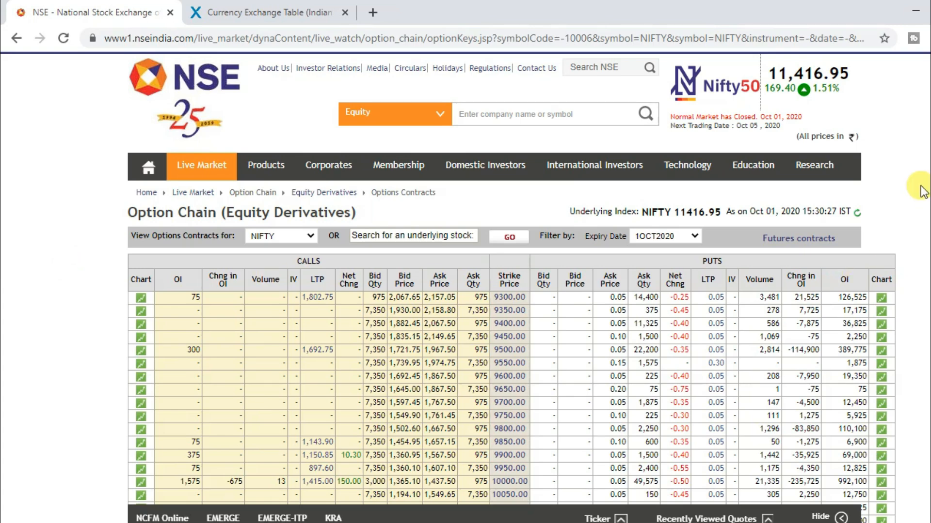
Look through the NIFTY option chain table and copy the web address of its NSE page.
scroll(71, 266, "down", 2)
scroll(512, 287, "down", 10)
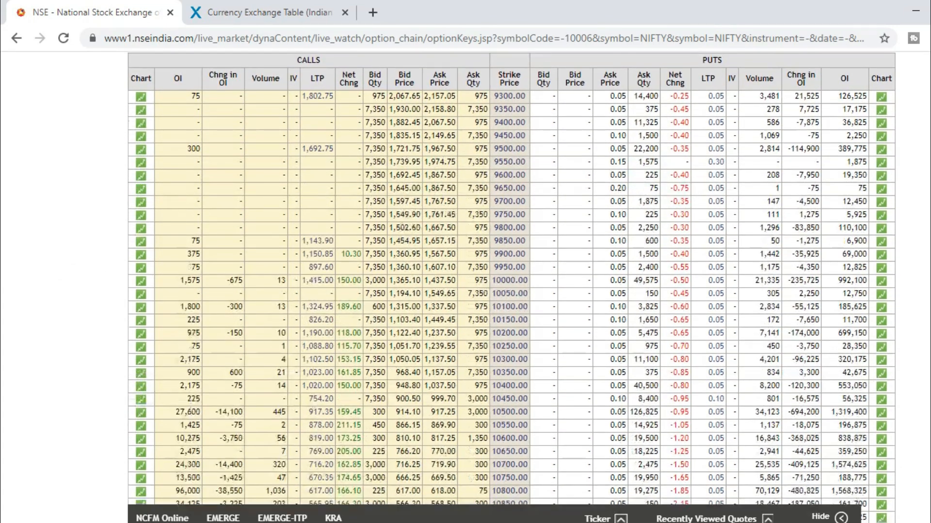
scroll(512, 291, "down", 5)
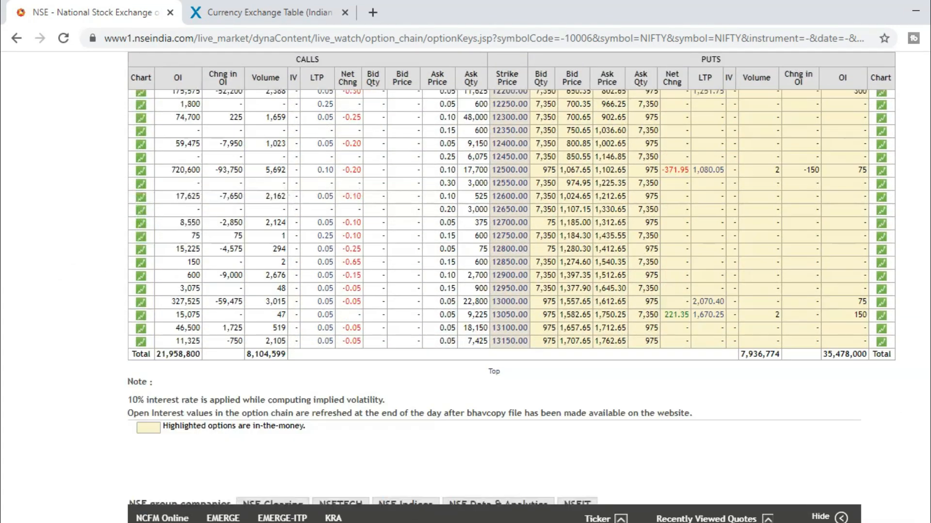
scroll(512, 291, "up", 20)
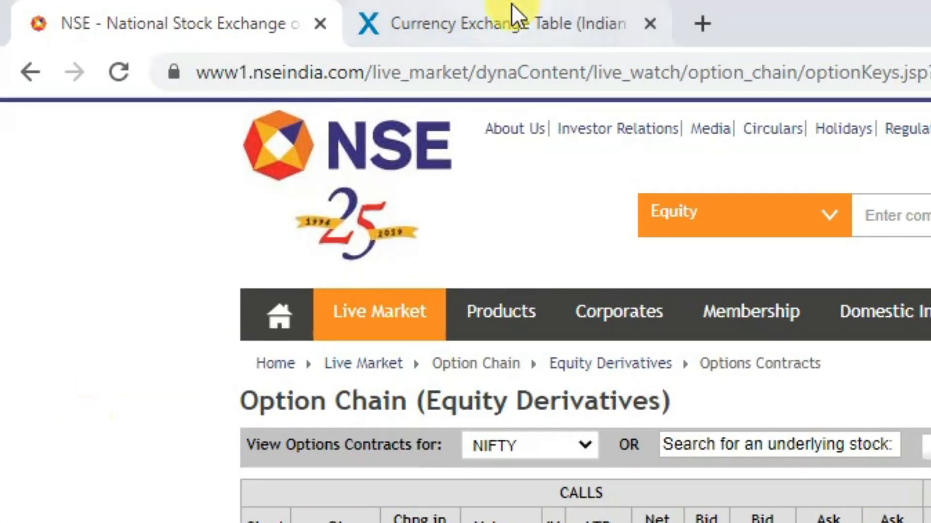
left_click(246, 64)
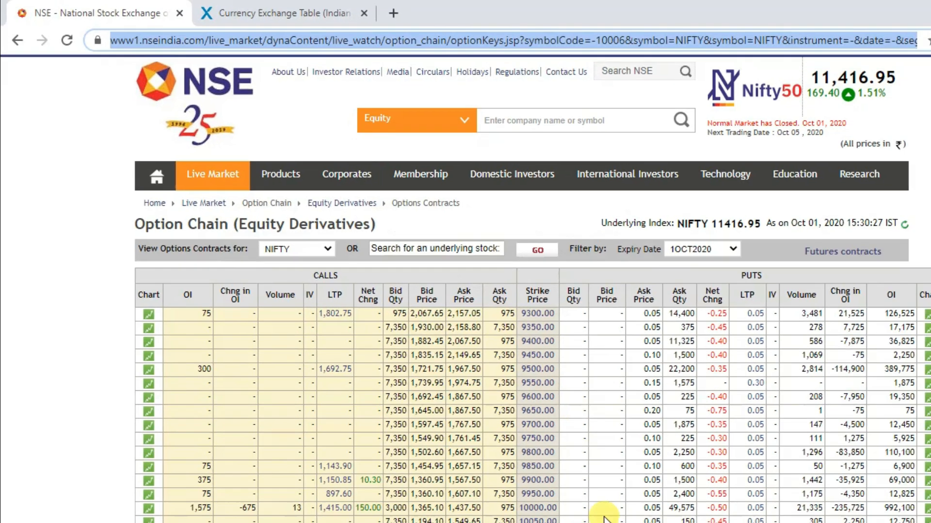
key("ctrl+c")
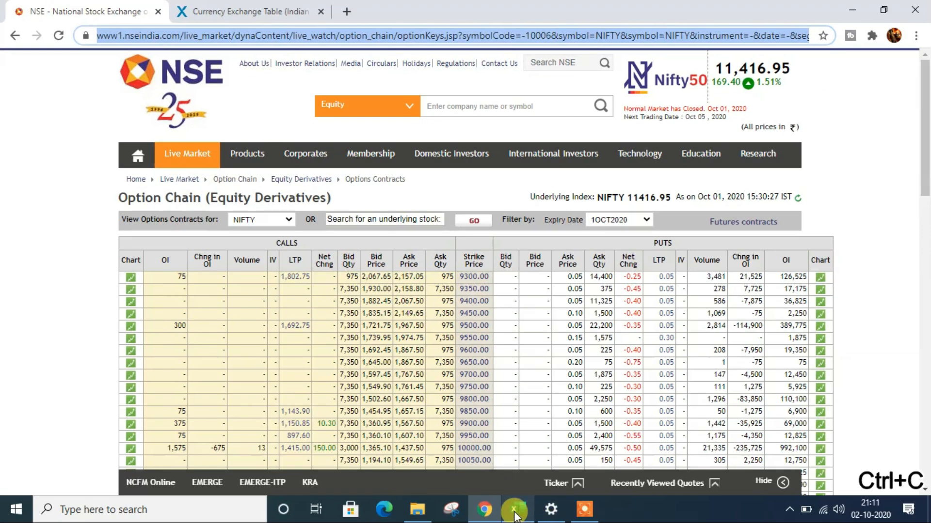
Switch to Excel and start a new web query from empty cell H3, outside the imported rates table.
left_click(517, 509)
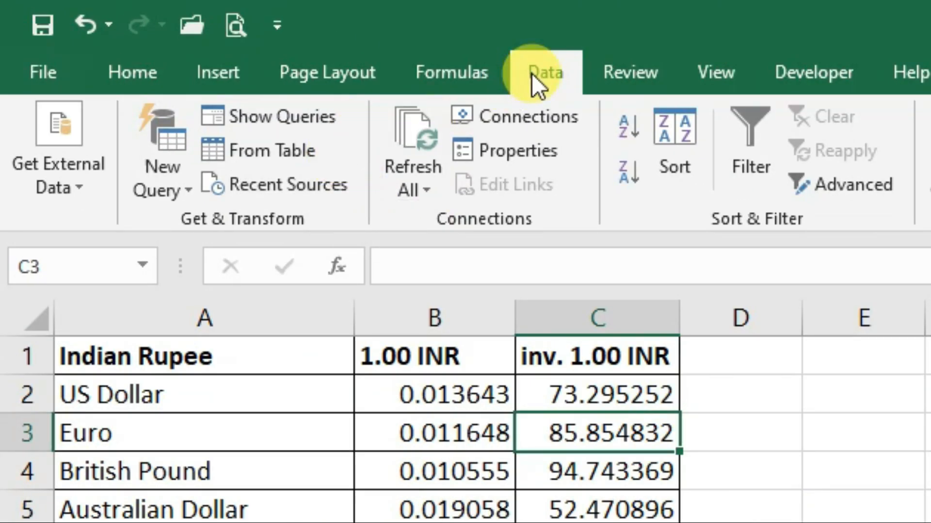
left_click(68, 154)
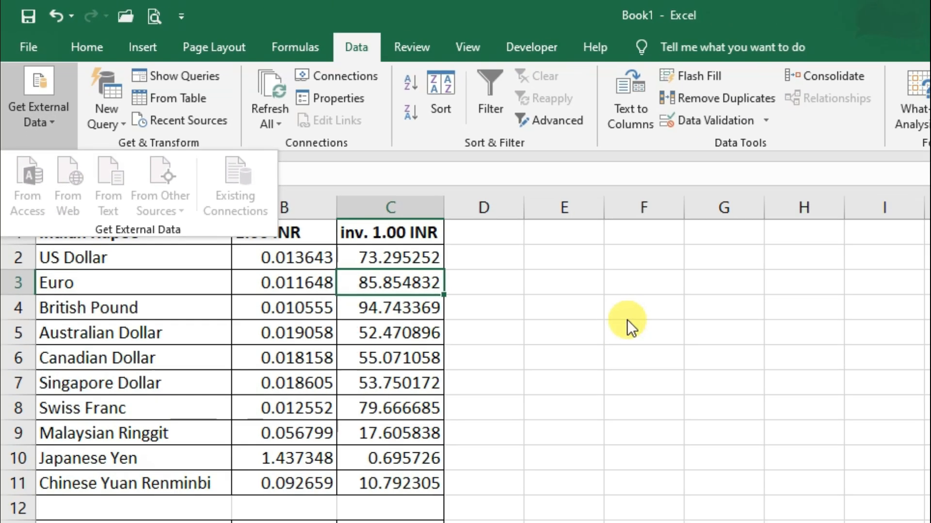
left_click(561, 296)
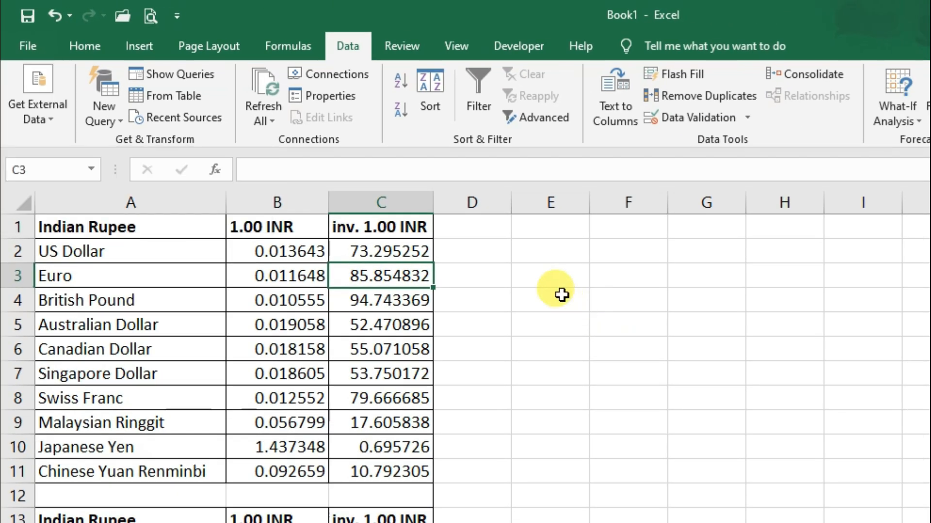
left_click(556, 273)
left_click(650, 275)
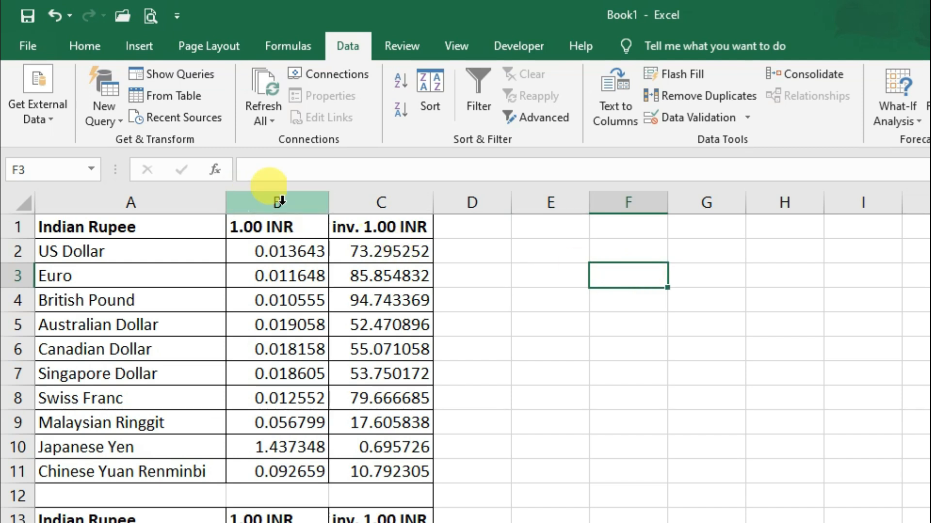
left_click(711, 281)
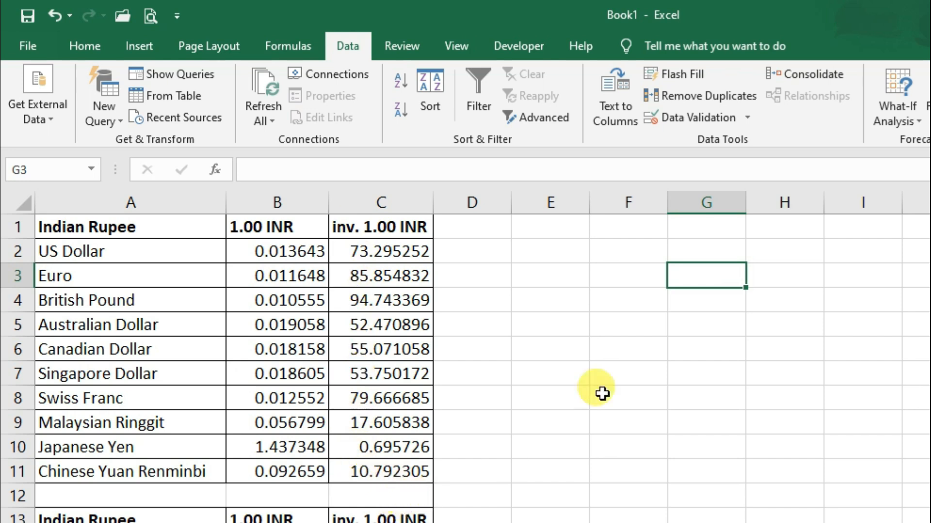
left_click(783, 275)
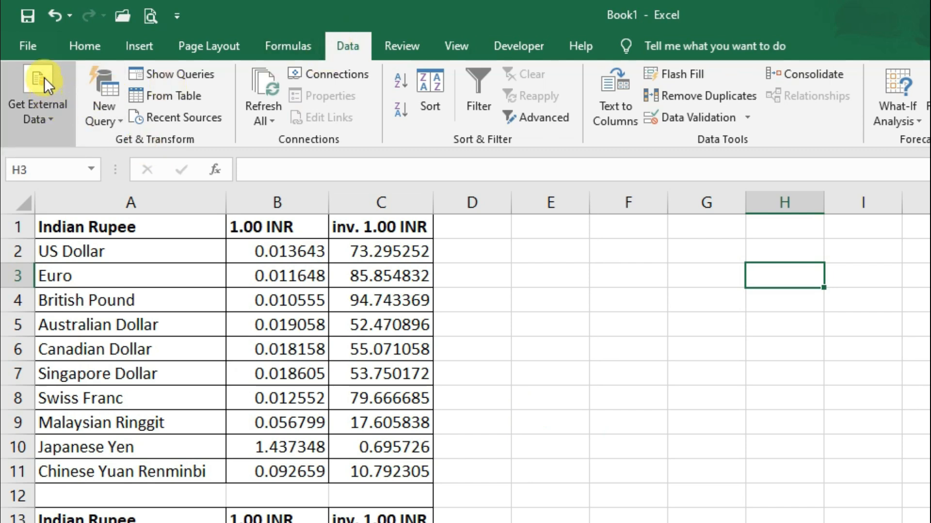
left_click(40, 115)
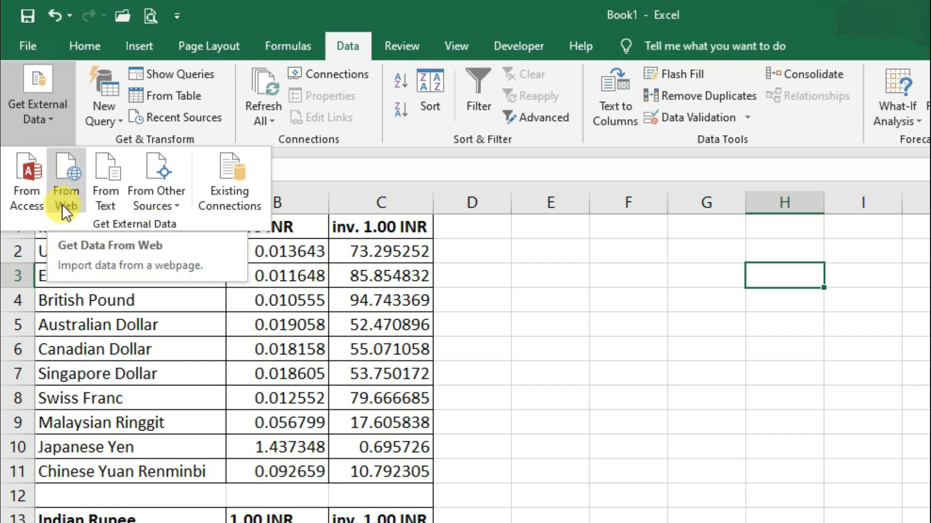
left_click(68, 163)
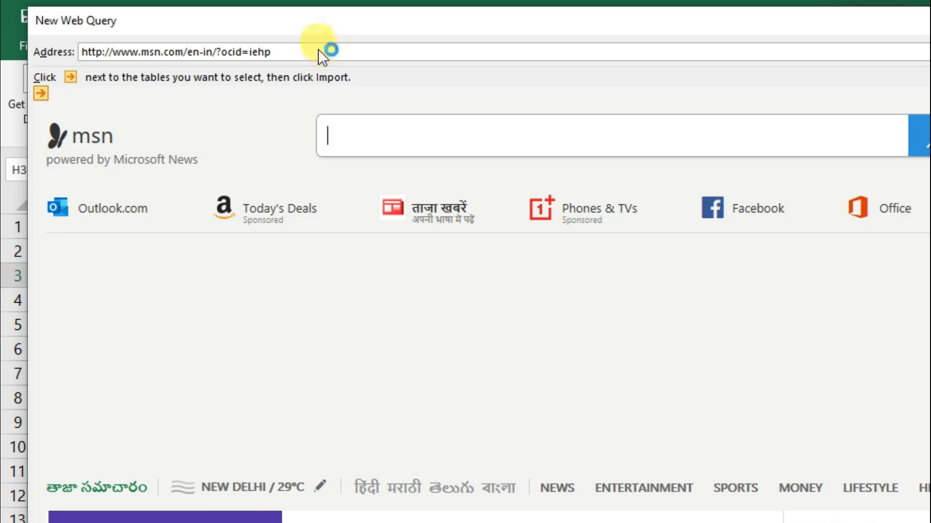
Load the copied NSE option chain address in the web query, letting the page's scripts continue running.
left_click(318, 51)
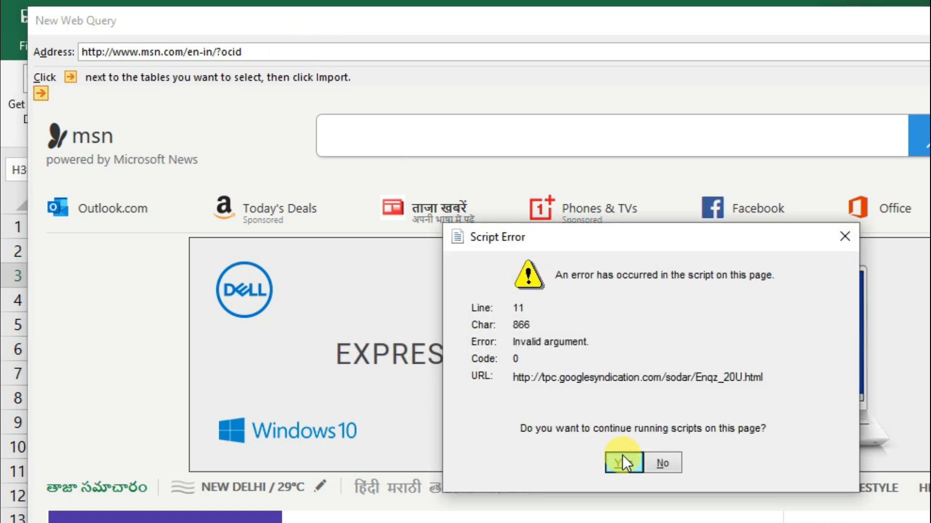
left_click(622, 464)
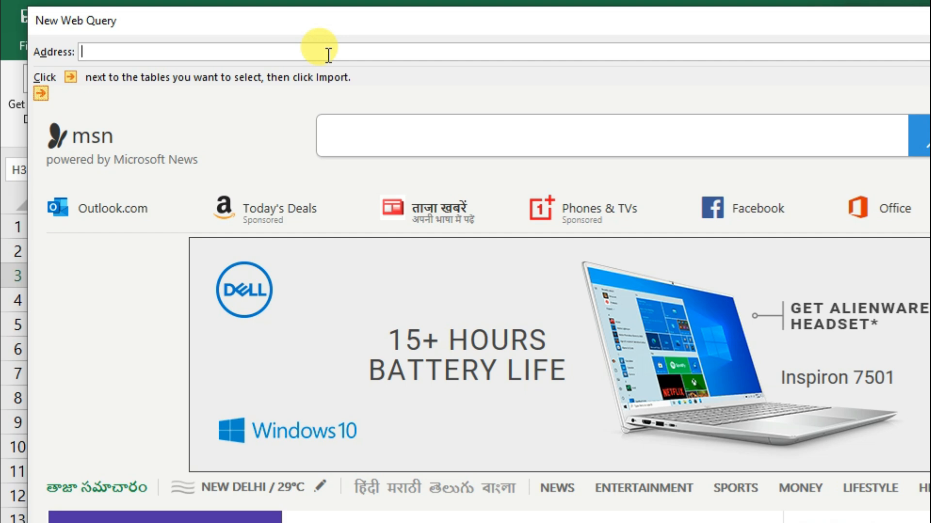
key("ctrl+v")
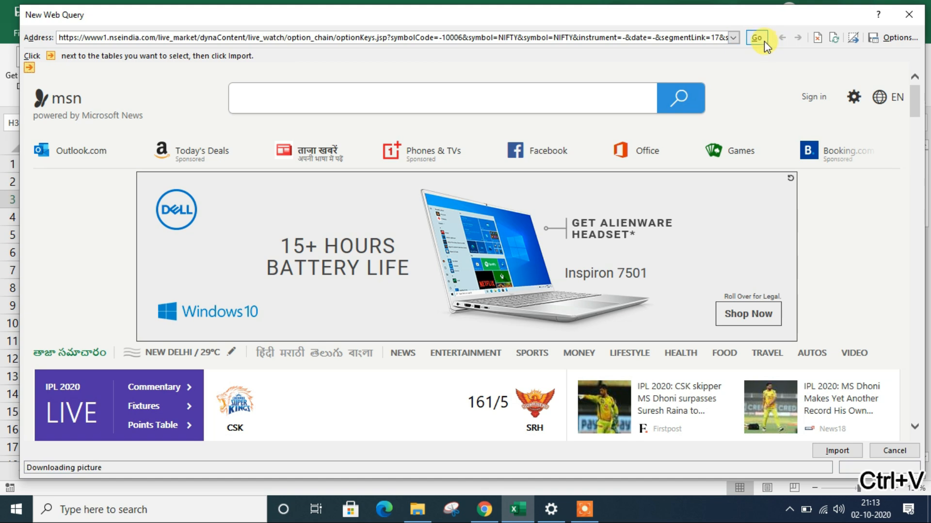
left_click(763, 41)
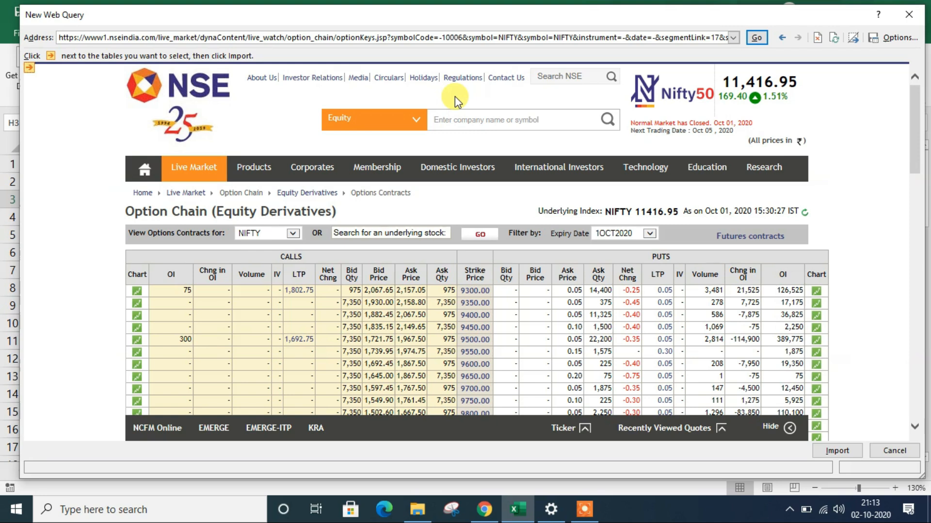
Examine the NSE page in the web query from top to bottom for selectable tables in the NIFTY option chain.
mouse_move(462, 167)
left_click_drag(914, 122, 908, 141)
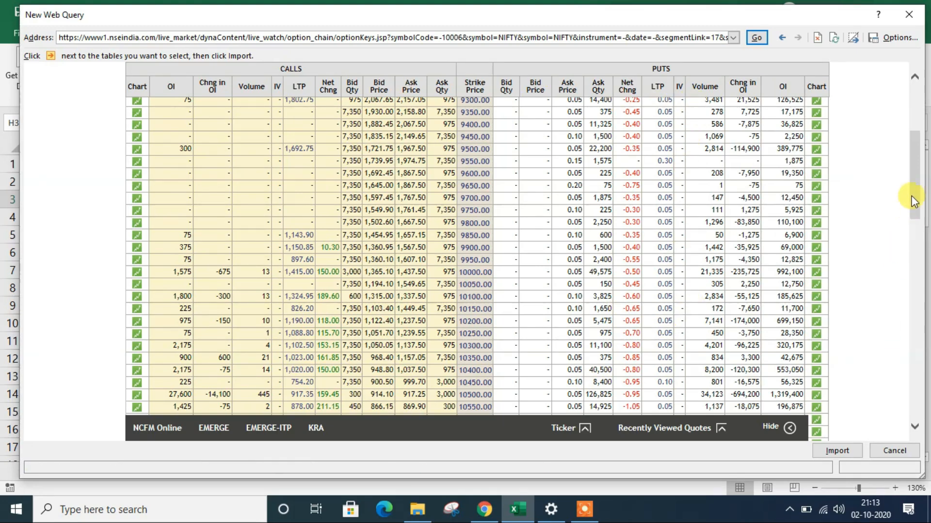
scroll(913, 201, "up", 5)
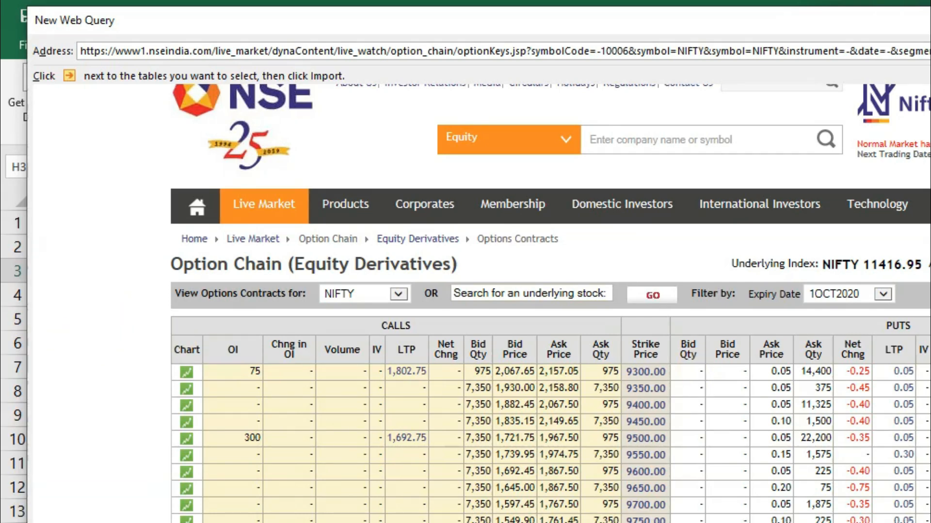
scroll(550, 301, "down", 15)
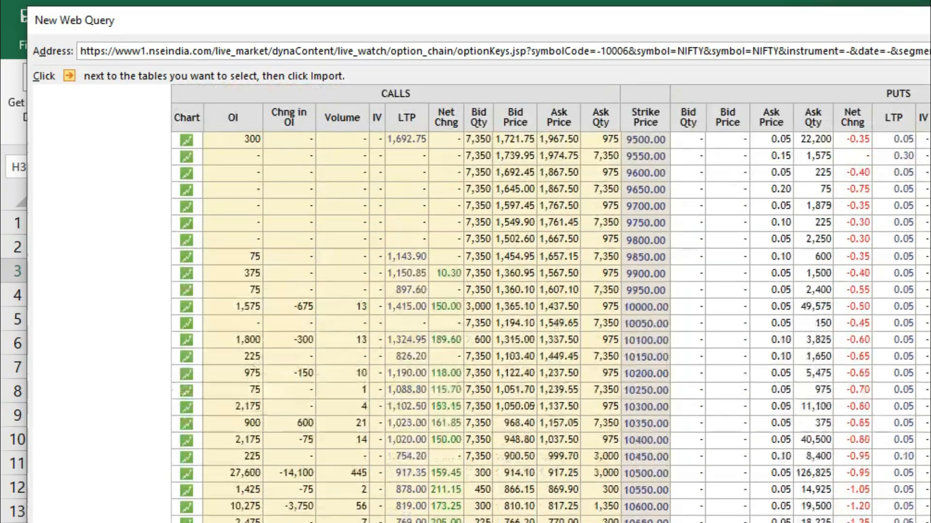
scroll(550, 301, "down", 20)
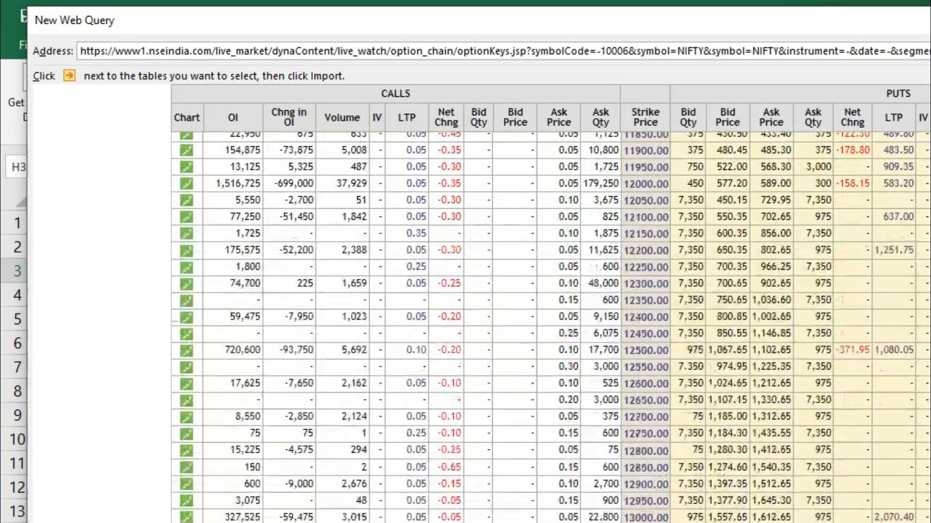
scroll(484, 303, "up", 20)
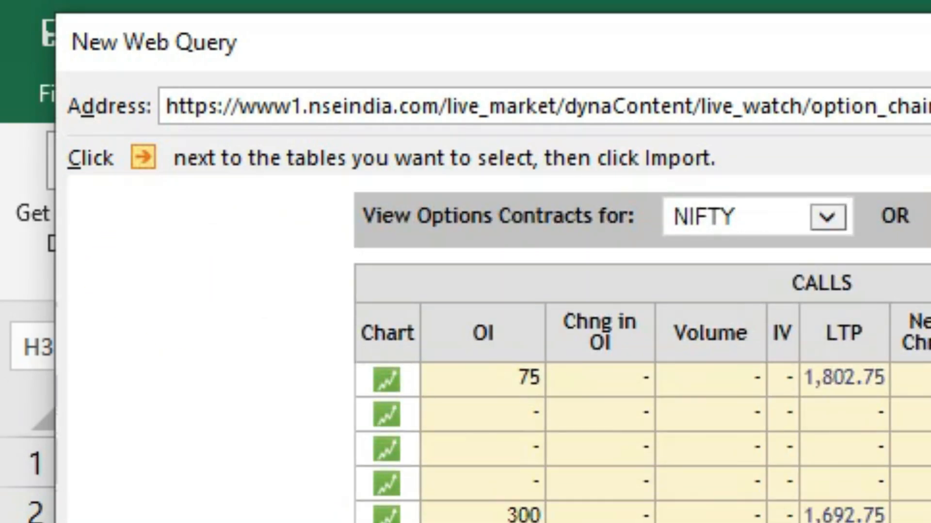
scroll(641, 349, "down", 20)
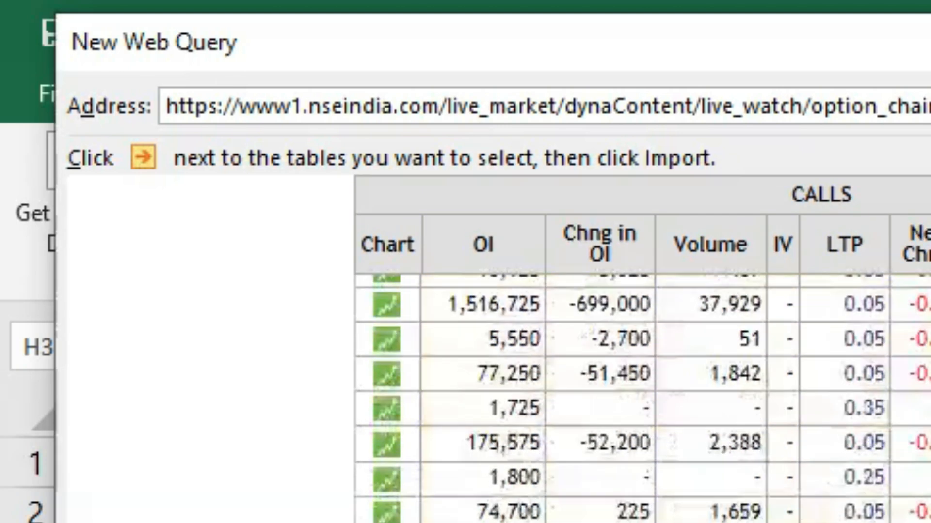
scroll(642, 349, "up", 20)
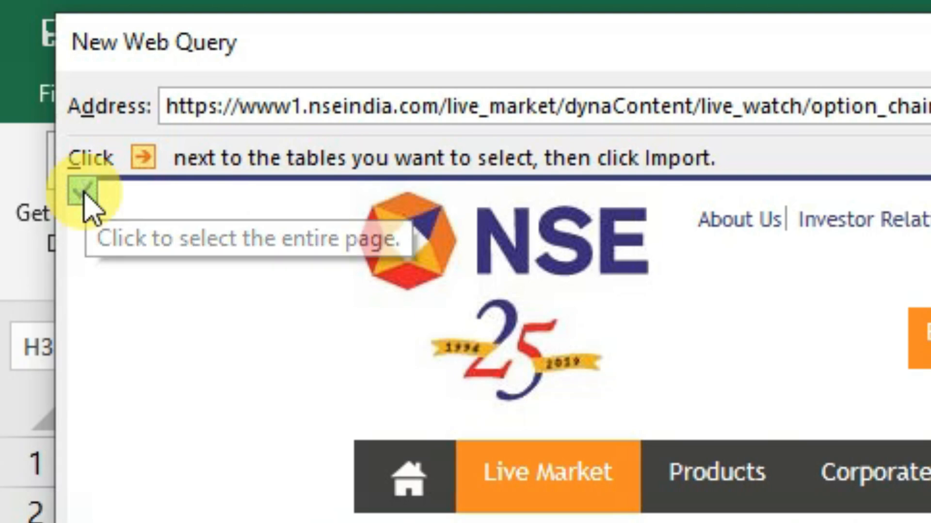
Select the entire NSE page and import its data into a new worksheet.
left_click(82, 192)
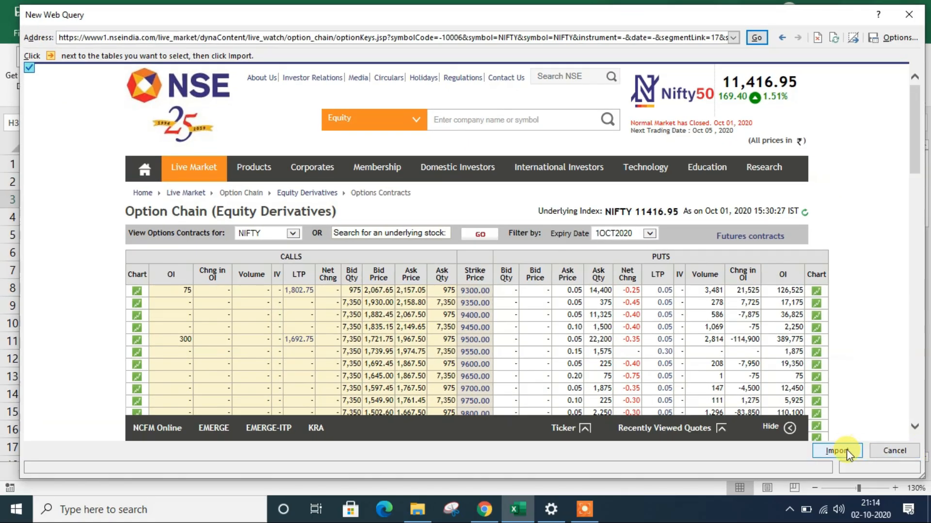
left_click(846, 450)
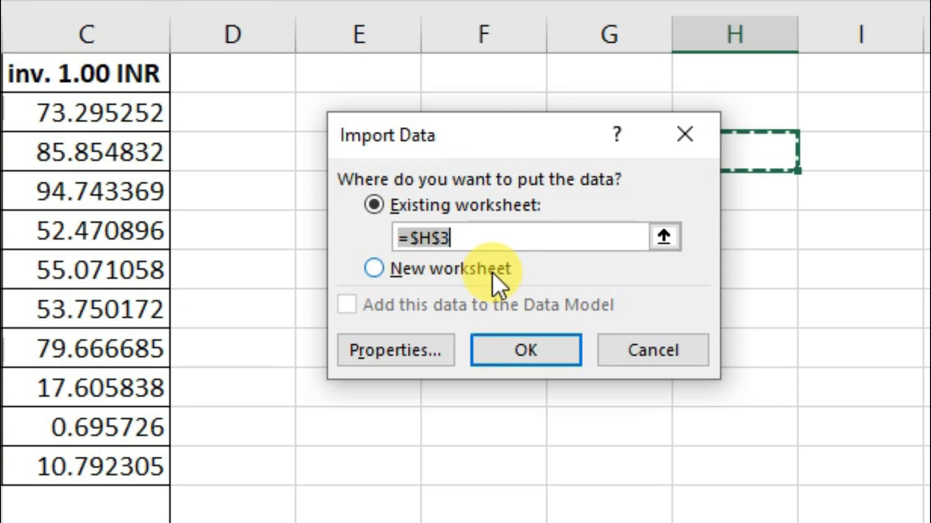
left_click(376, 270)
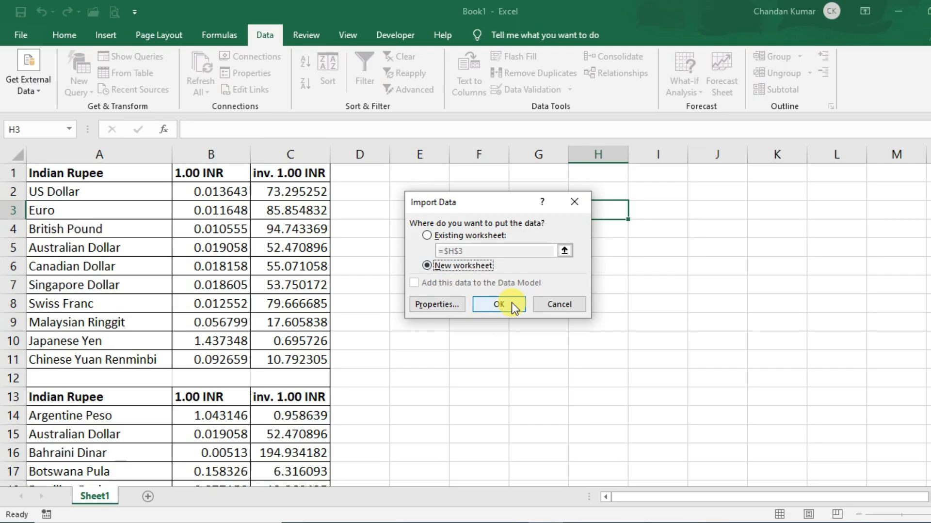
left_click(511, 302)
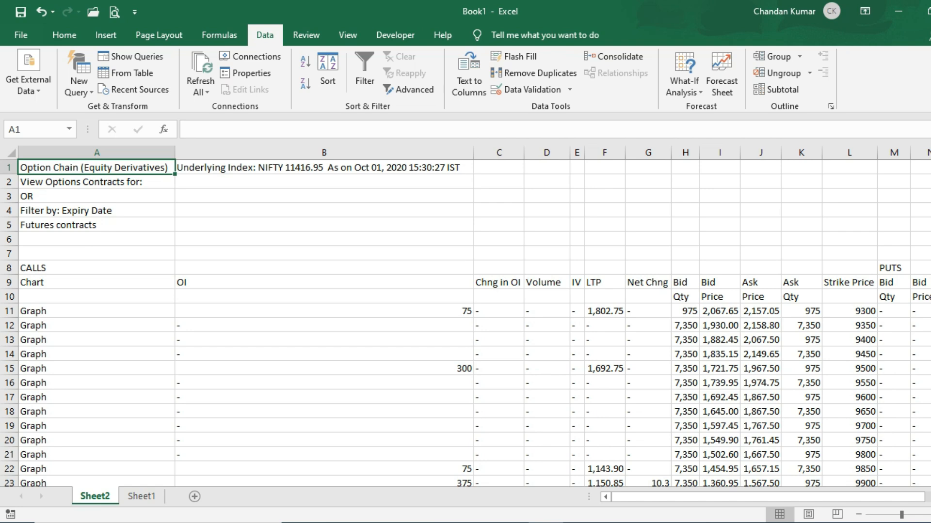
Narrow columns A and B of the imported option chain so that more of the table fits on screen.
scroll(465, 324, "down", 11)
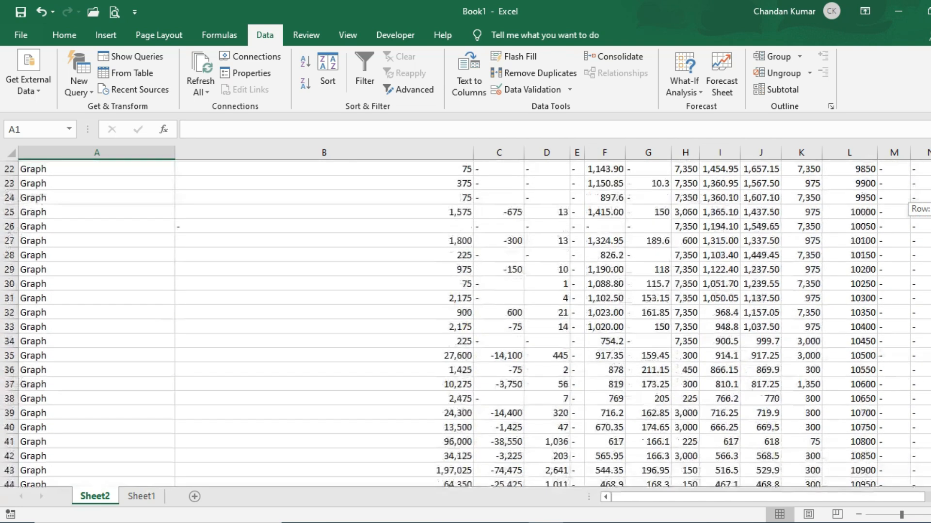
scroll(466, 324, "down", 13)
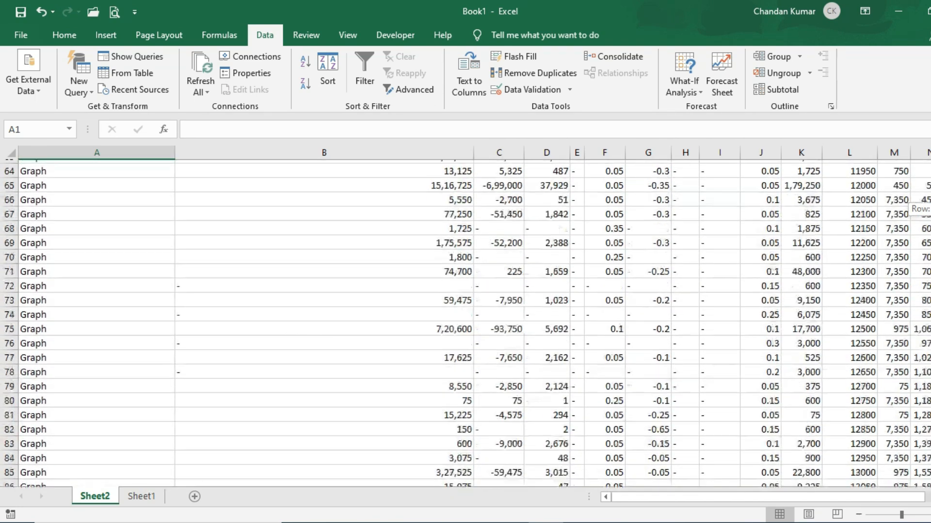
scroll(465, 325, "up", 20)
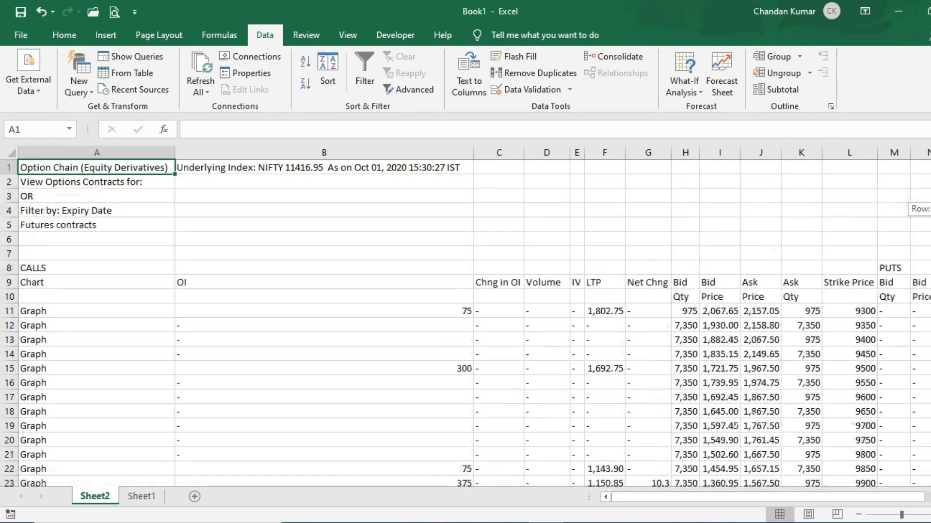
left_click_drag(173, 149, 55, 160)
left_click_drag(352, 153, 115, 171)
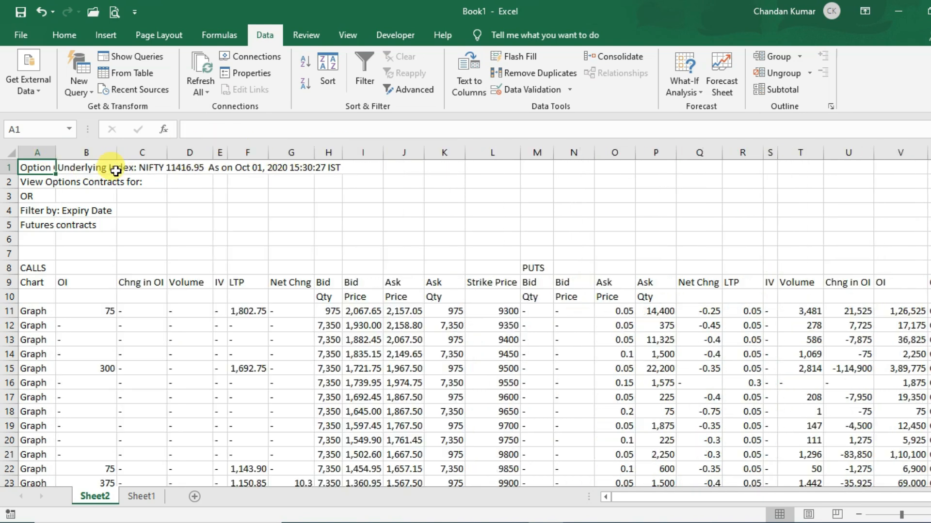
Make the option chain's header rows 9 and 10 bold.
left_click(199, 279)
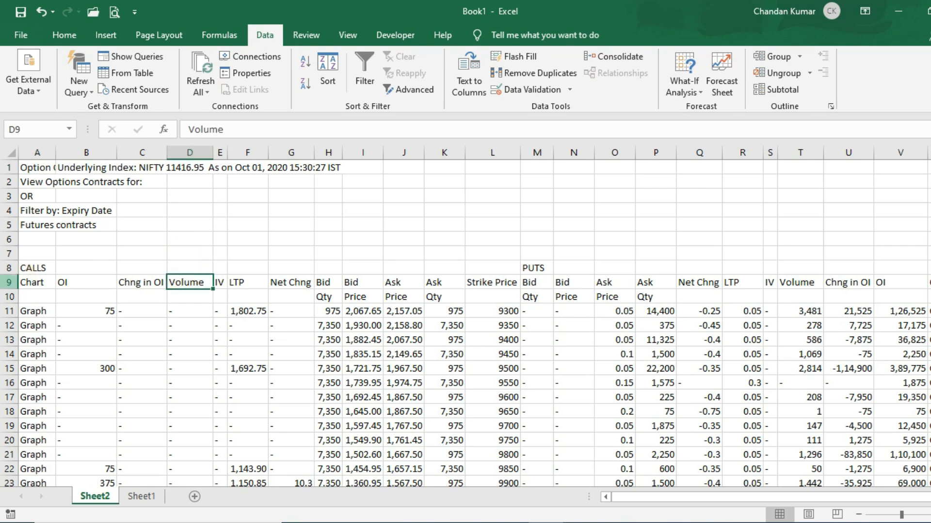
left_click(9, 283)
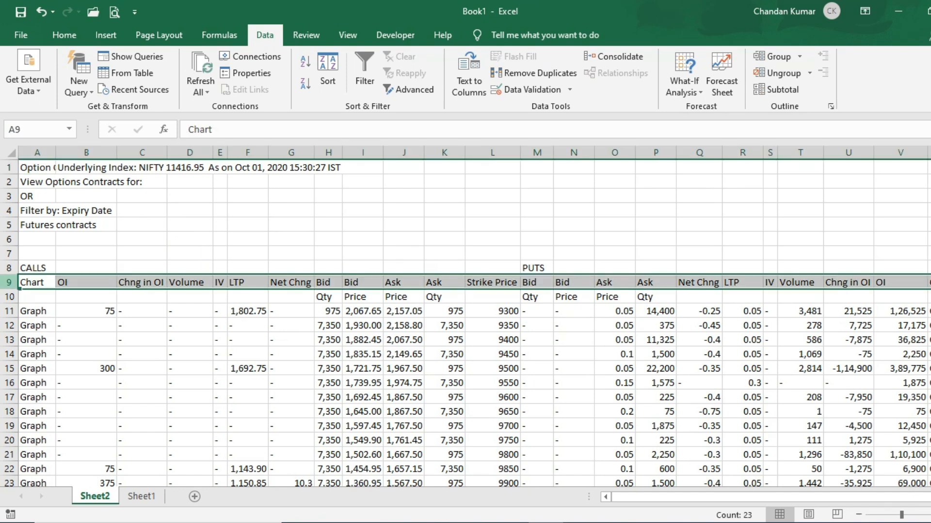
left_click(9, 297)
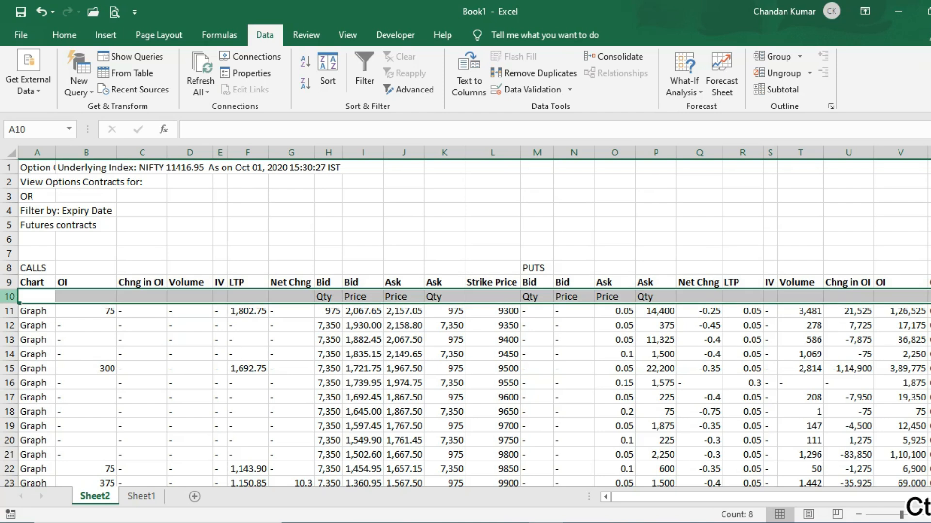
left_click(78, 311)
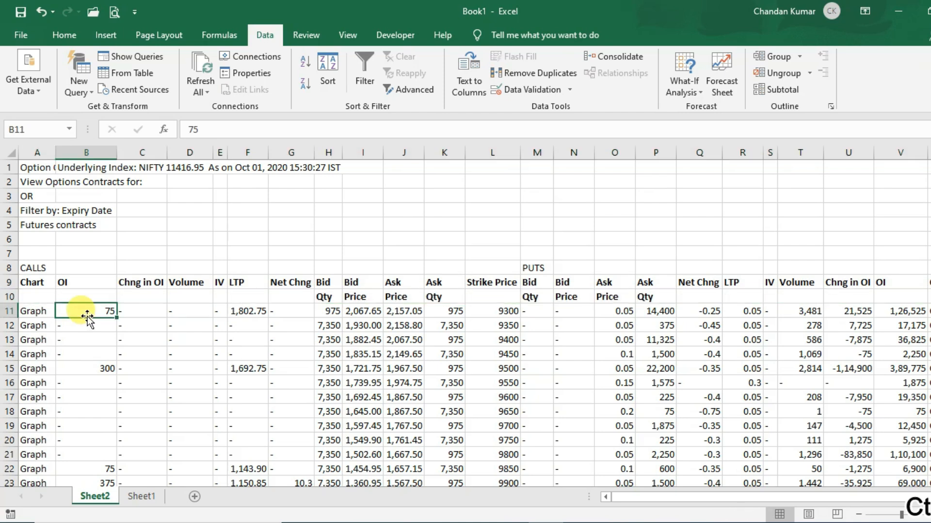
Apply all borders to the whole option chain table, starting from the CALLS and PUTS row.
left_click(37, 281)
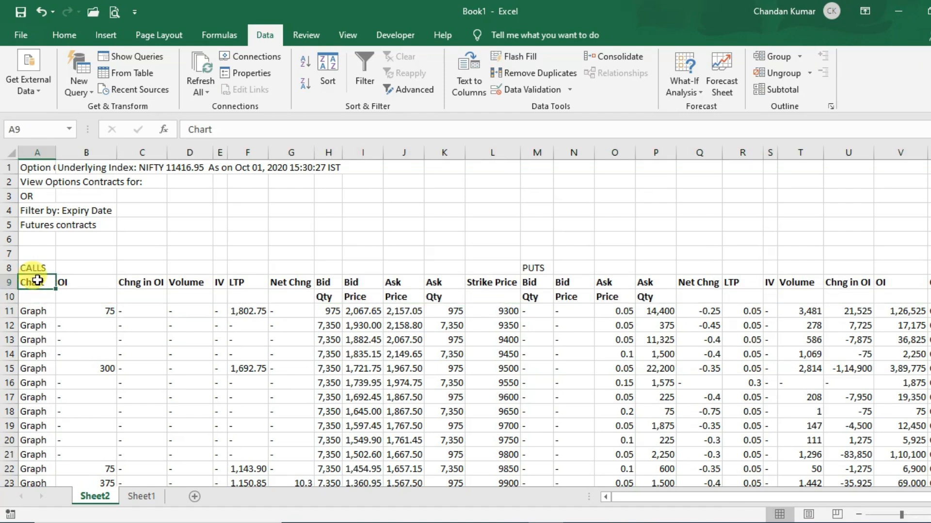
key("ctrl+a")
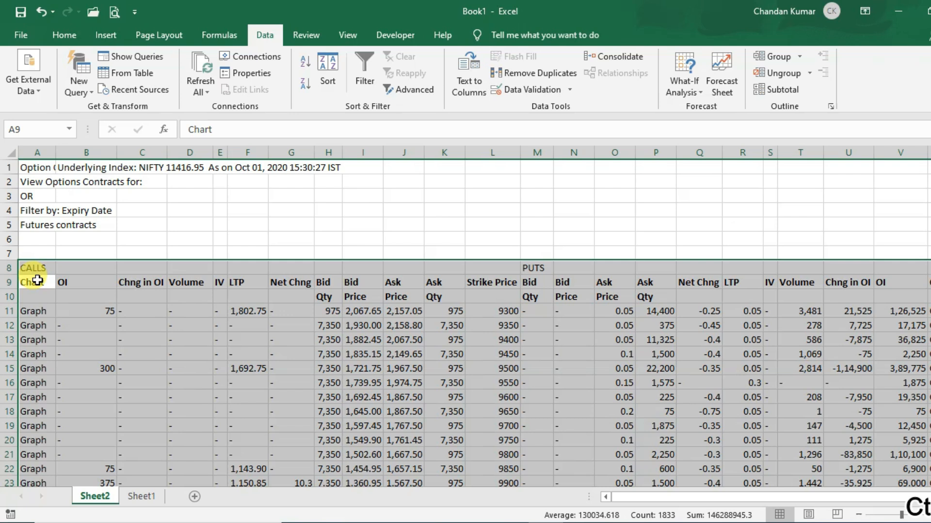
left_click(68, 34)
left_click(194, 84)
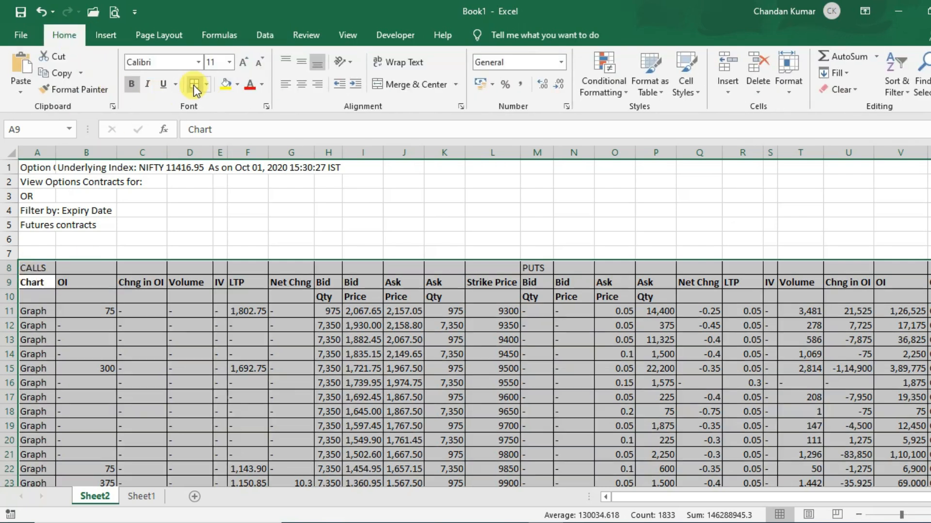
left_click(240, 311)
left_click(337, 327)
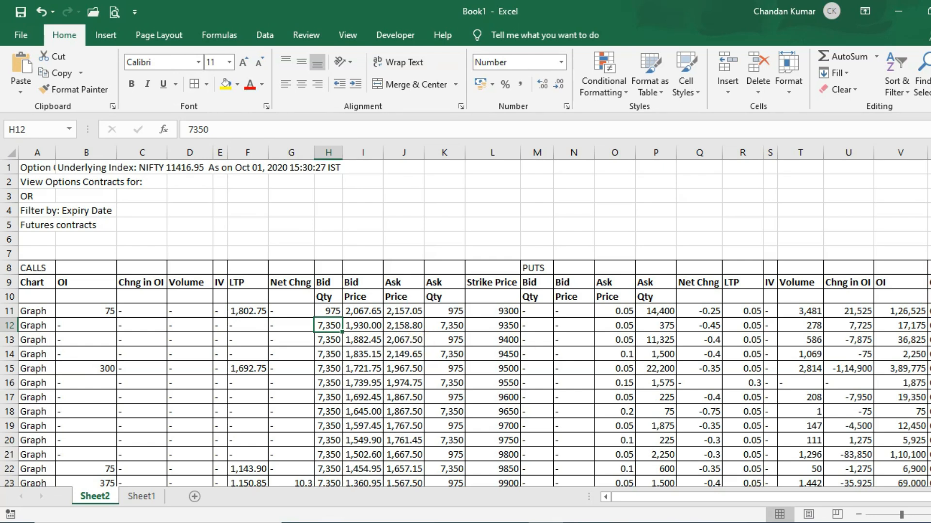
Set the option chain's external data range to refresh every 10 minutes and whenever the file is opened.
scroll(416, 333, "down", 3)
scroll(417, 333, "up", 3)
left_click(417, 333)
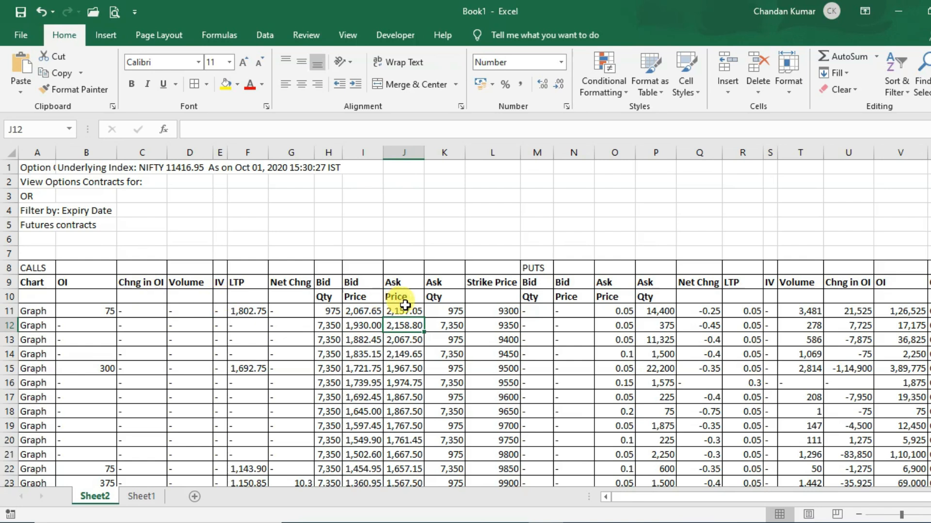
left_click(272, 36)
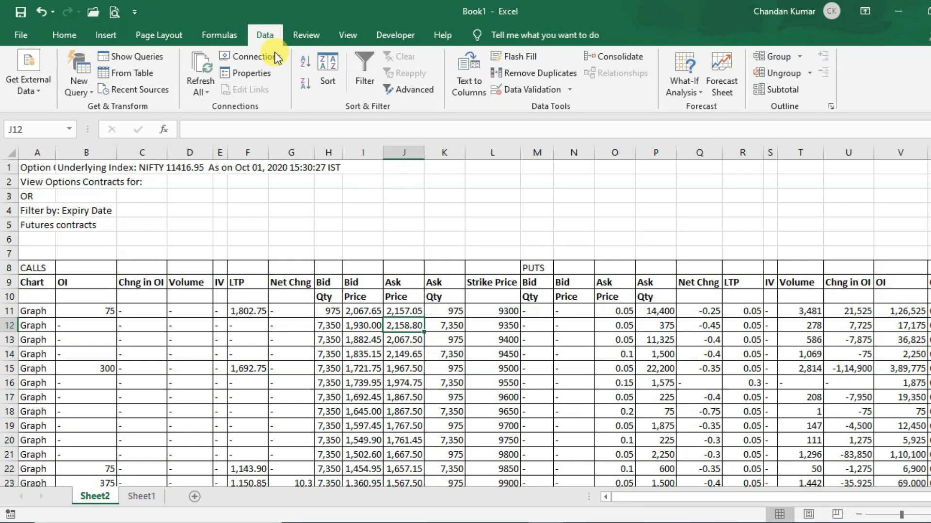
left_click(261, 73)
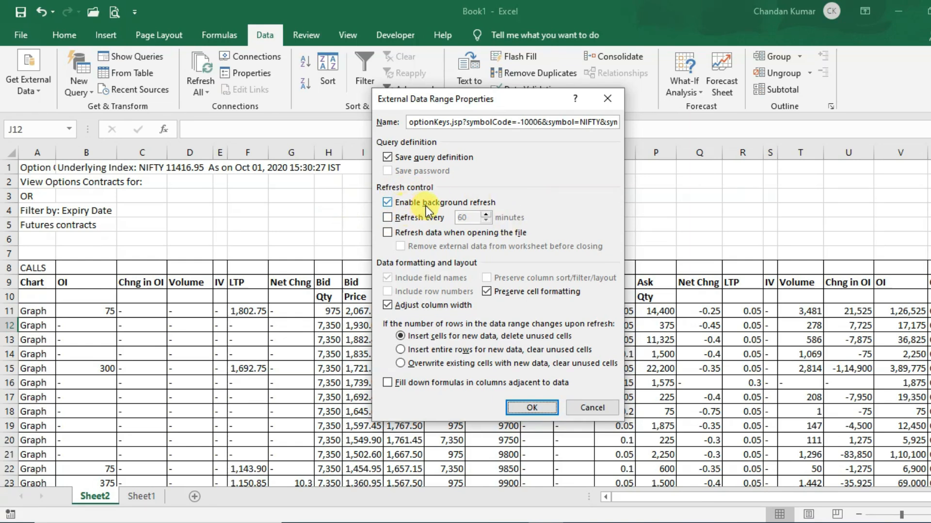
left_click(388, 218)
double_click(468, 219)
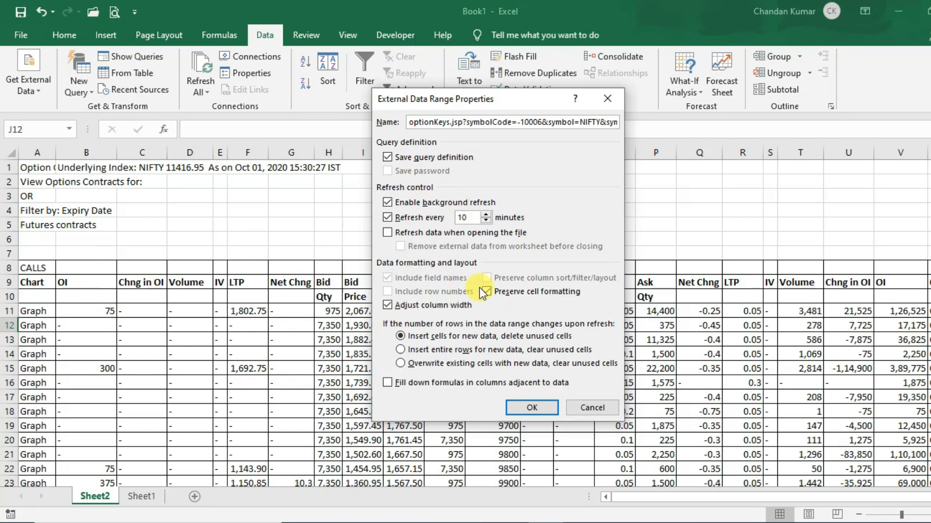
left_click(388, 233)
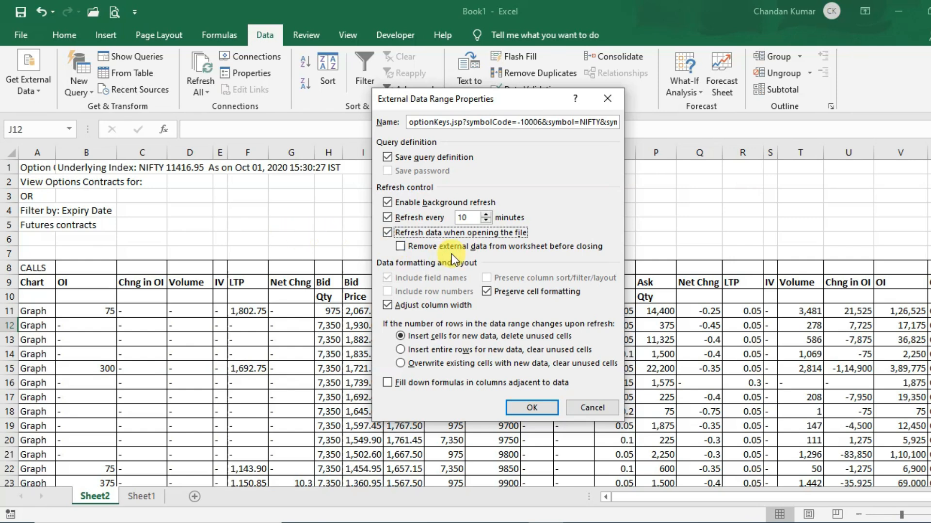
left_click(529, 410)
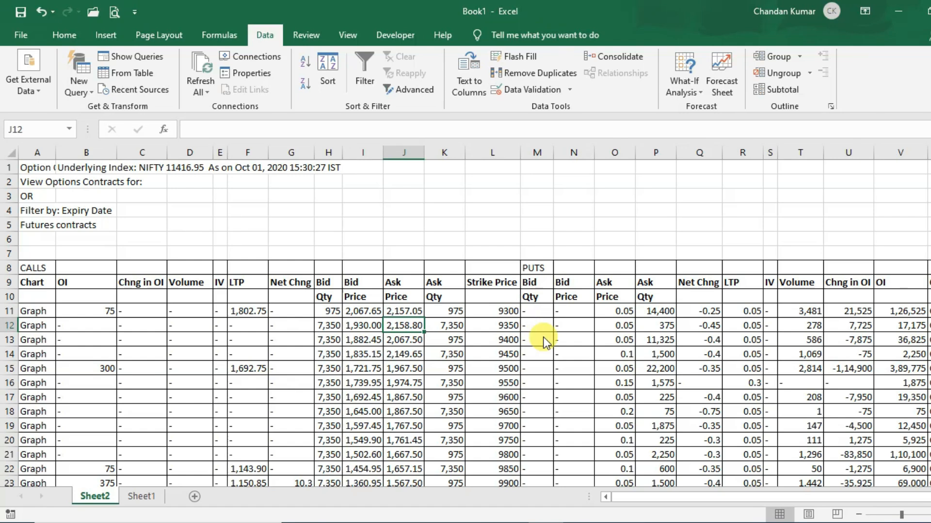
Save the workbook as "Web Data to Excel" in the EXCEL FILE folder, keeping the Excel Workbook file type.
key("F12")
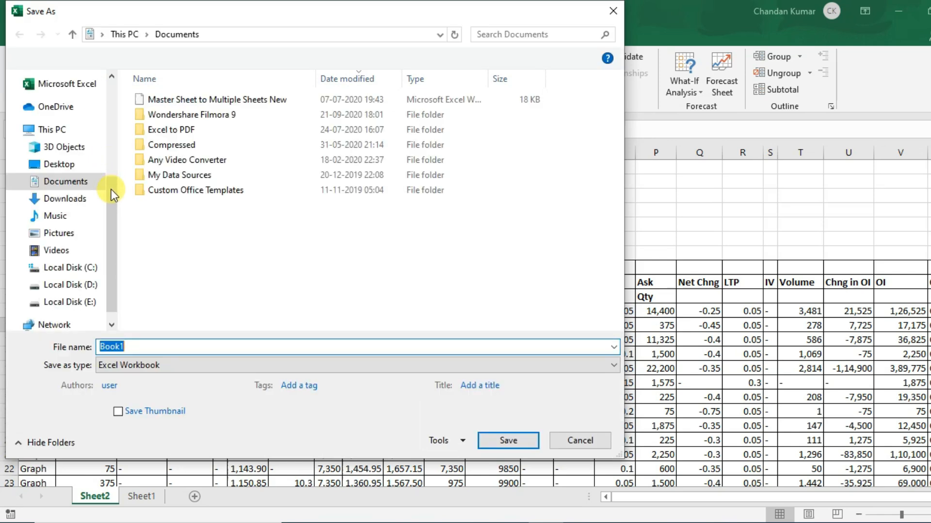
mouse_move(112, 203)
left_mouse_down()
mouse_move(115, 175)
mouse_move(114, 213)
left_mouse_up()
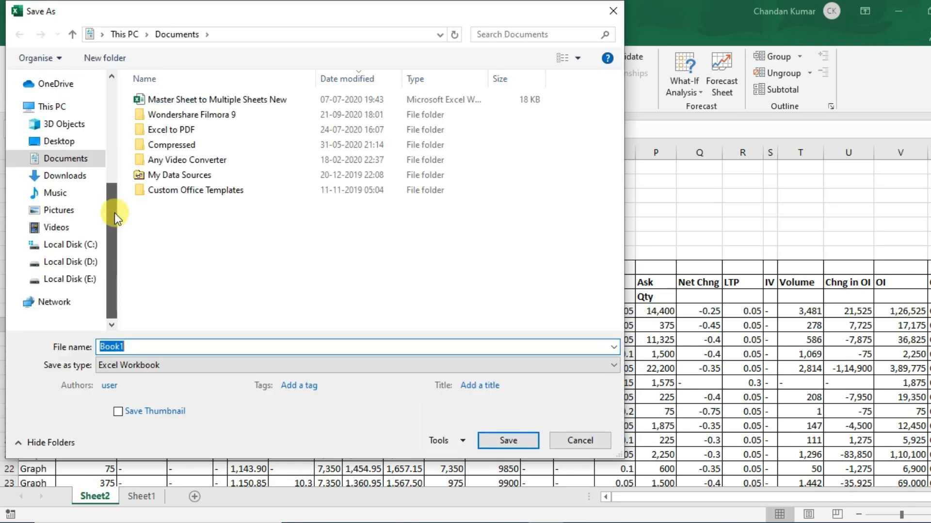
left_click(78, 158)
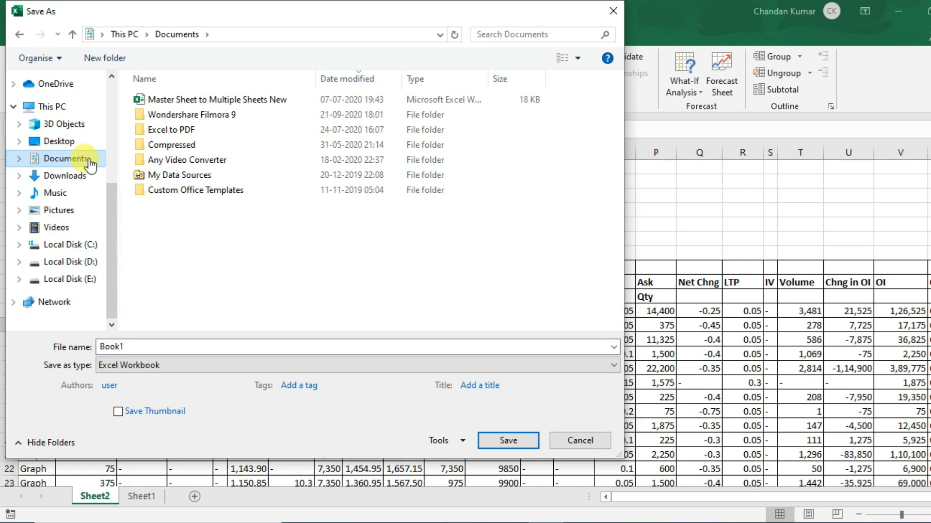
left_click(140, 347)
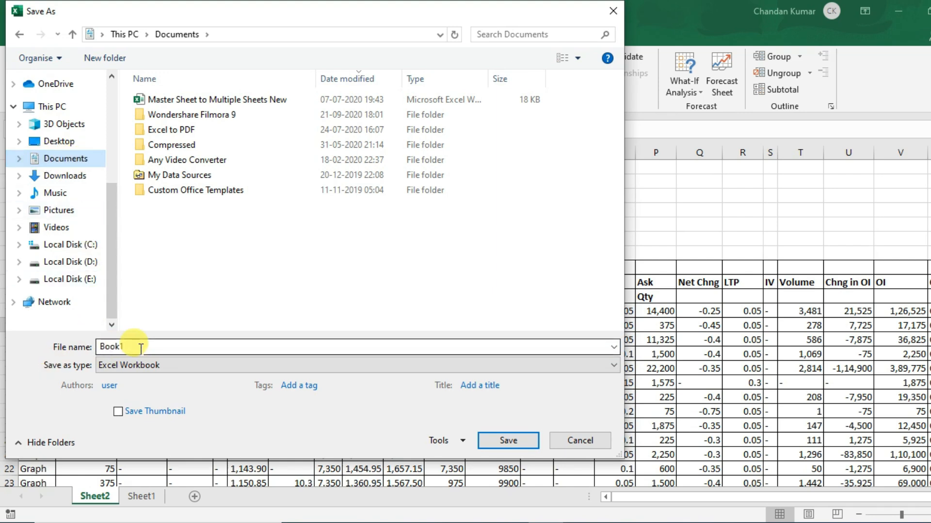
double_click(141, 347)
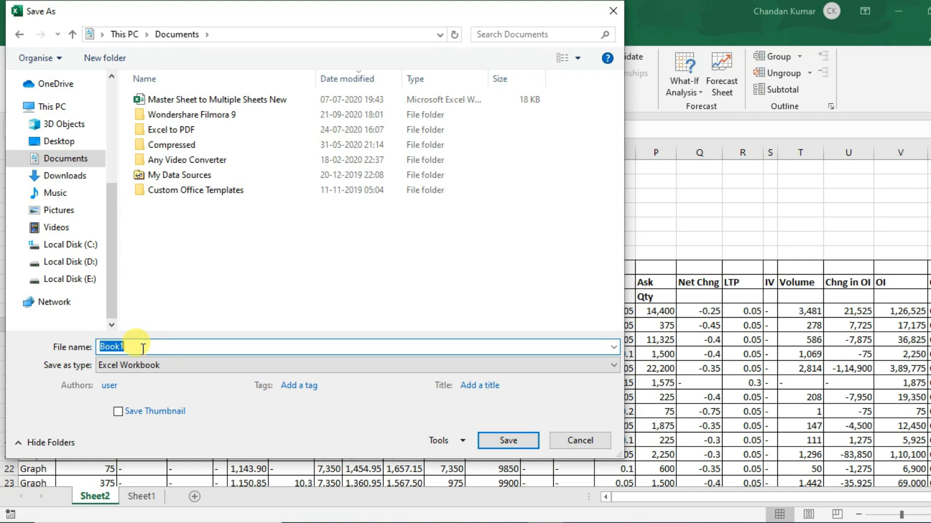
type("Web Data to Excel")
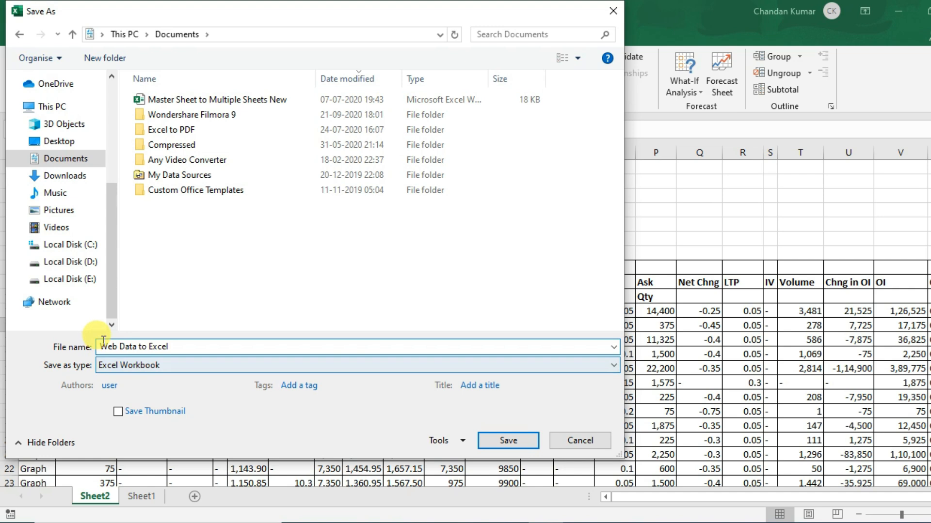
left_click_drag(109, 211, 117, 141)
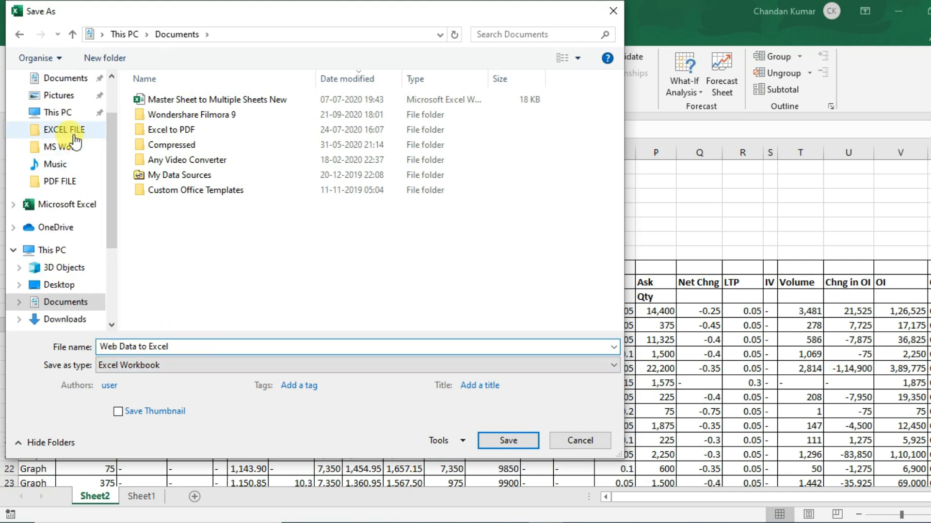
left_click(54, 130)
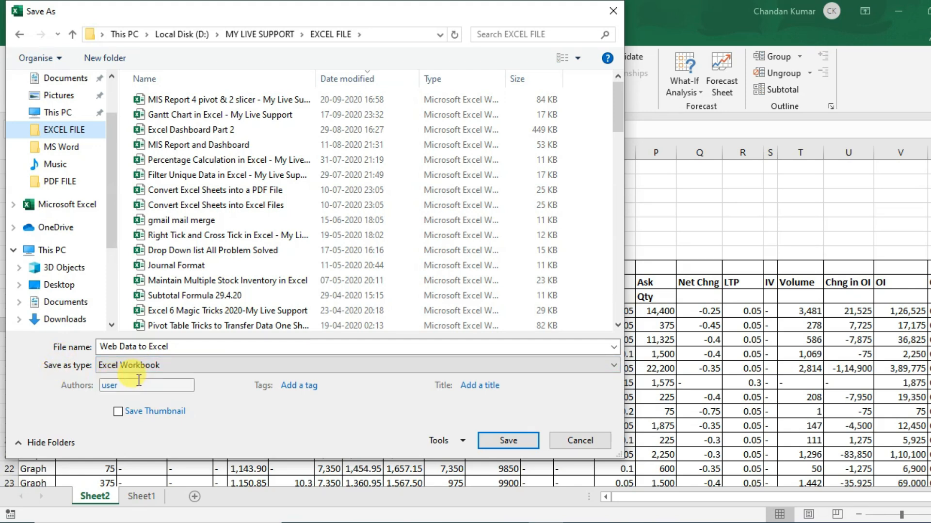
left_click(507, 441)
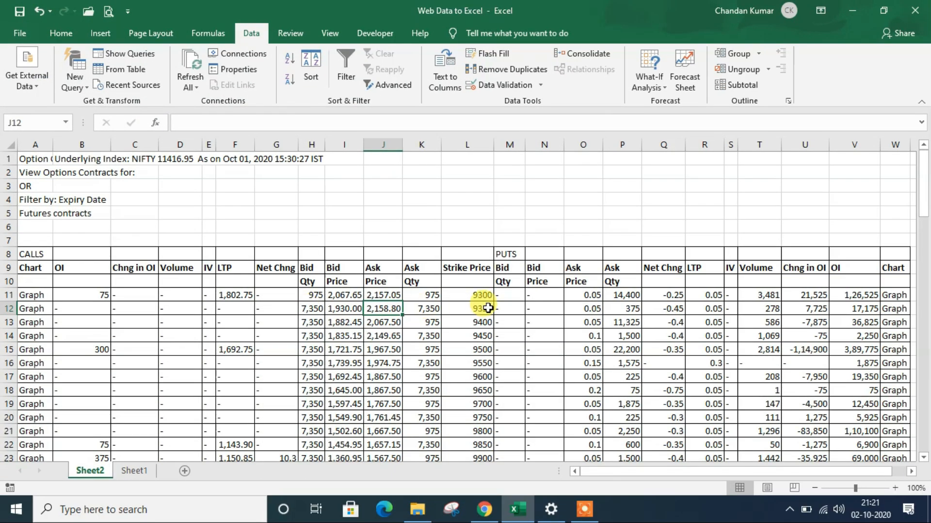
Look over the NSE option chain page in Chrome to compare it with the imported table, and return to Excel.
left_click(483, 509)
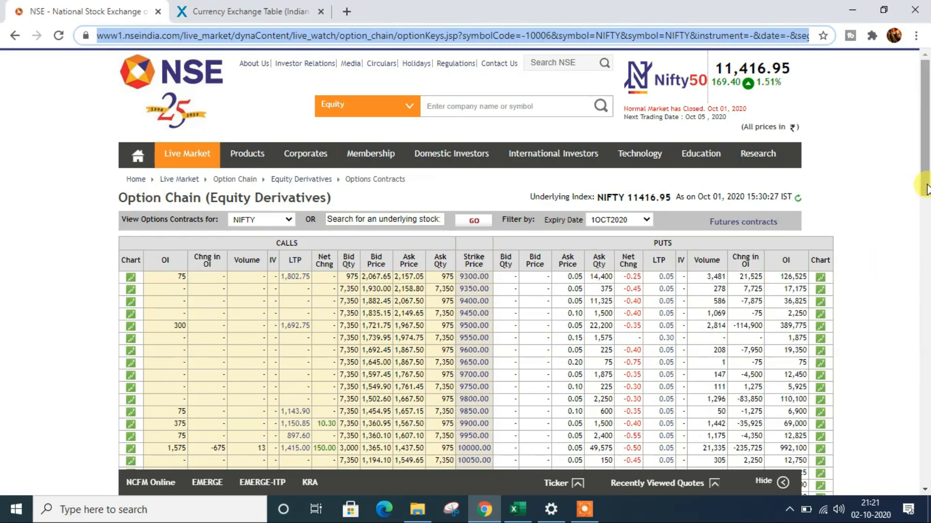
scroll(926, 222, "down", 2)
scroll(923, 223, "down", 2)
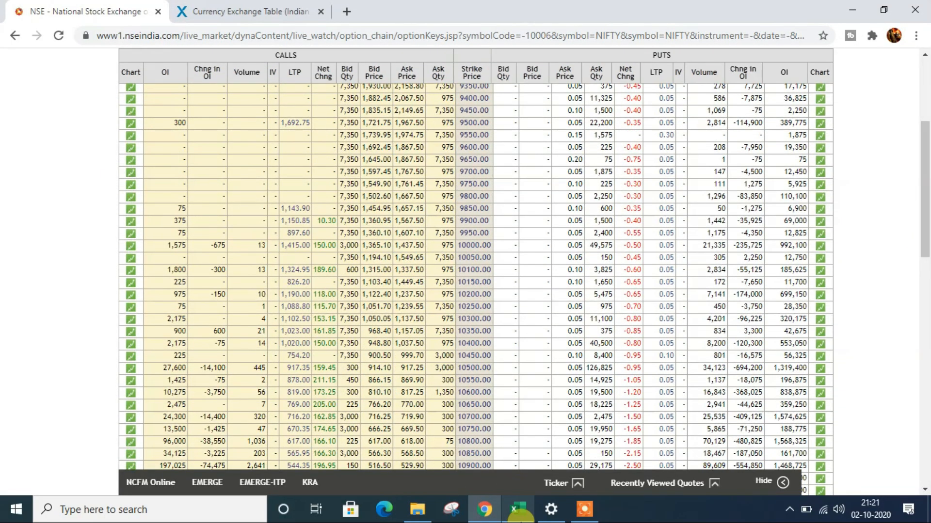
left_click(518, 509)
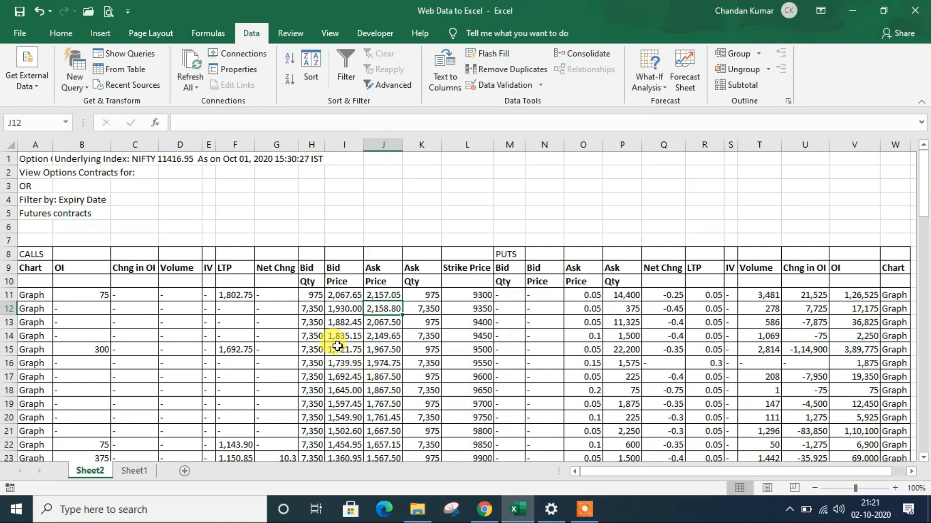